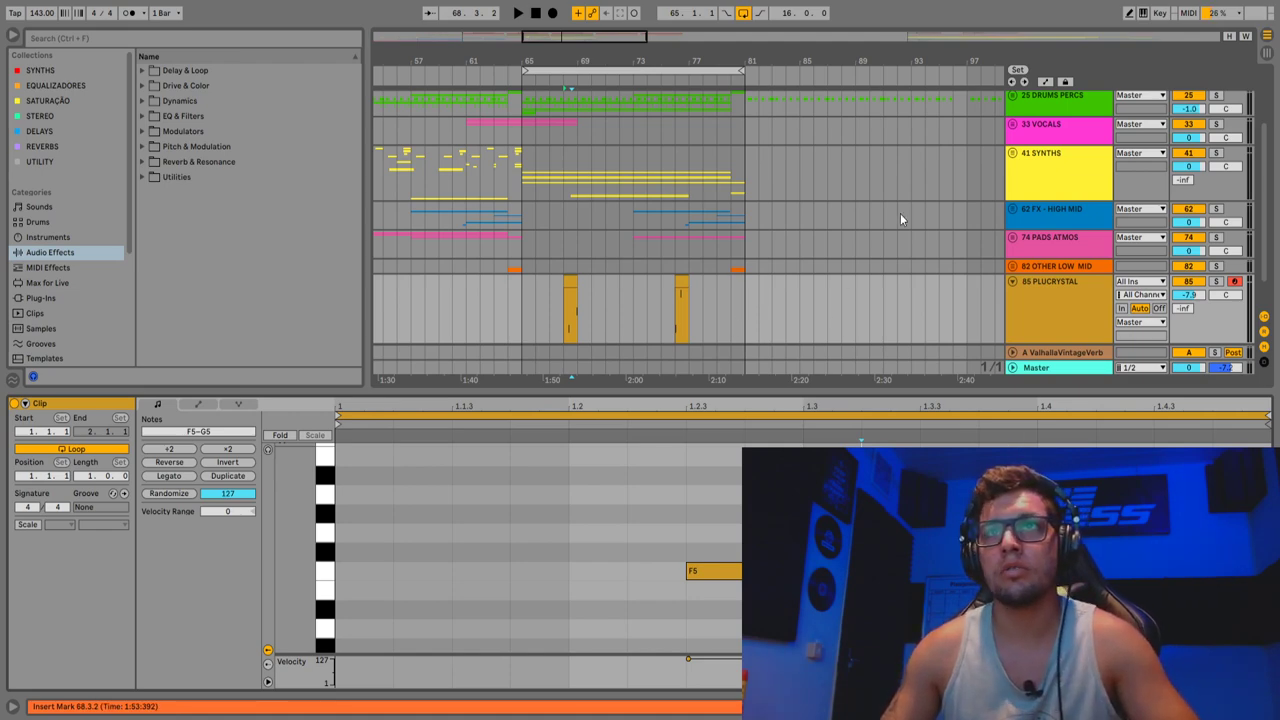
# Solo the PLUCRYSTAL track and listen to its two MIDI clips at bars 68 and 76.
pyautogui.click(1216, 281)
pyautogui.click(573, 280)
pyautogui.press('space')
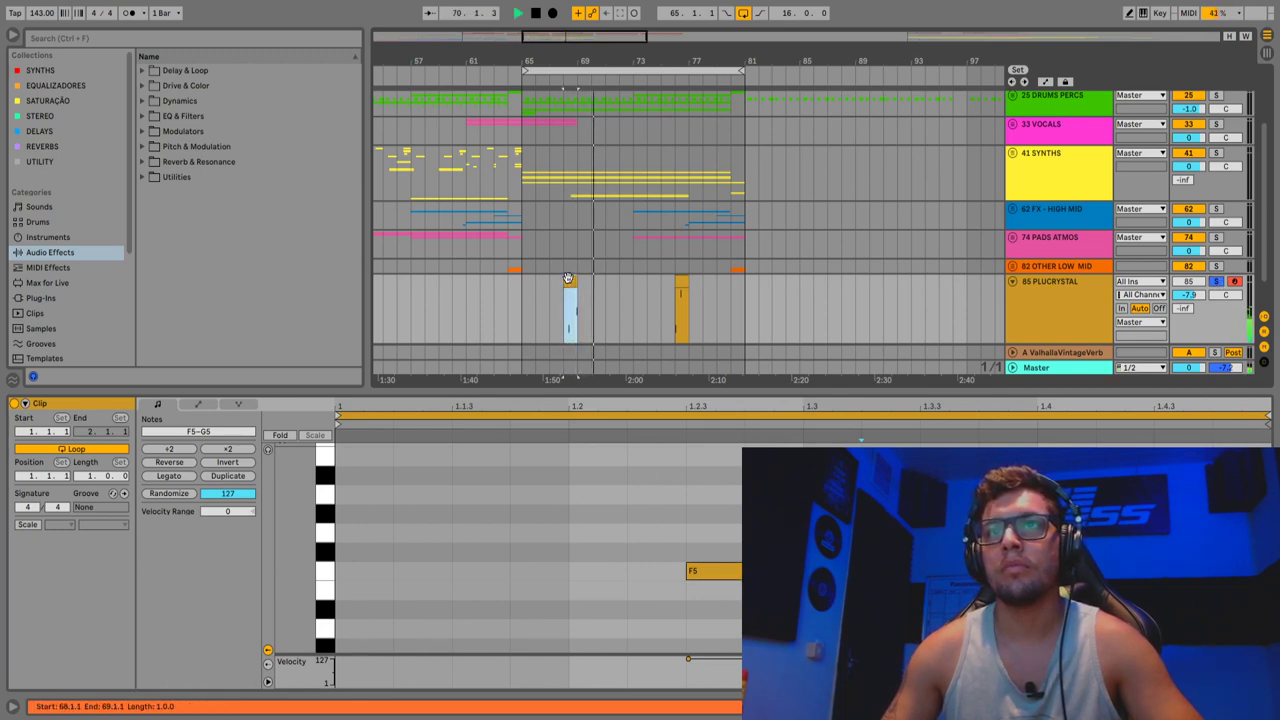
pyautogui.click(683, 284)
pyautogui.press('space')
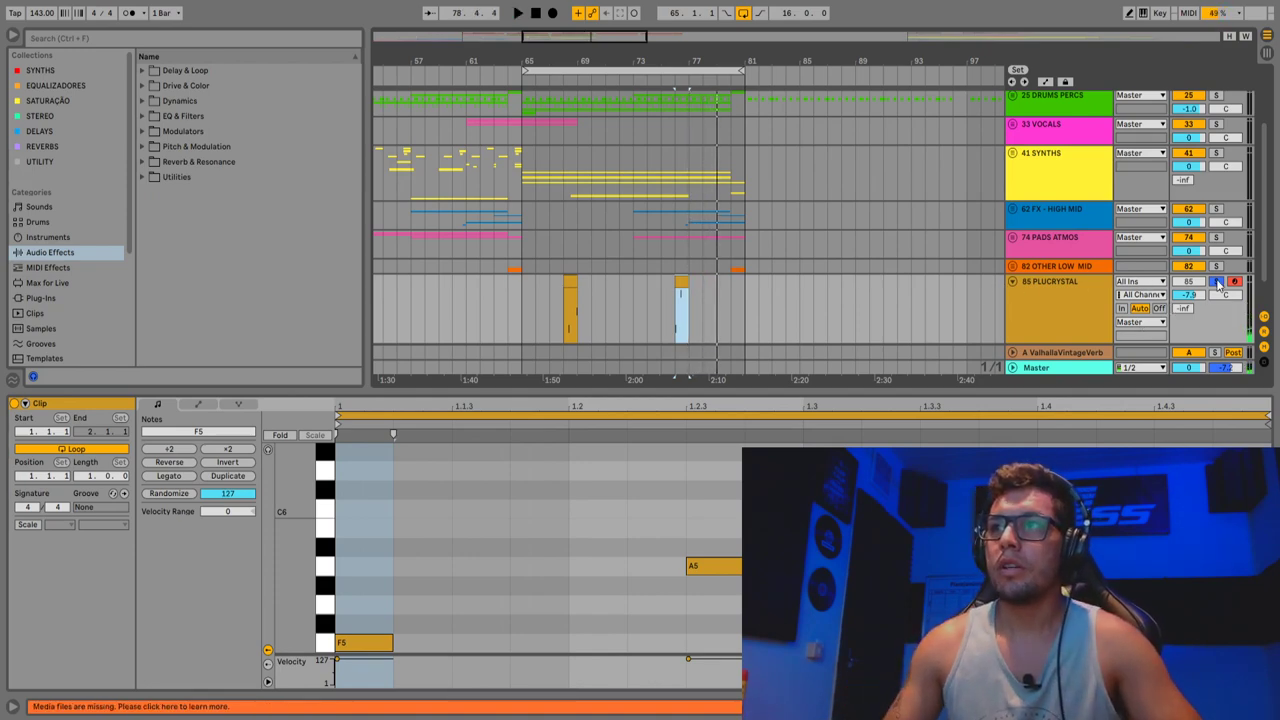
# Play the arrangement from bar 64 with the PLUCRYSTAL track unsoloed to hear the pluck in context.
pyautogui.click(1046, 278)
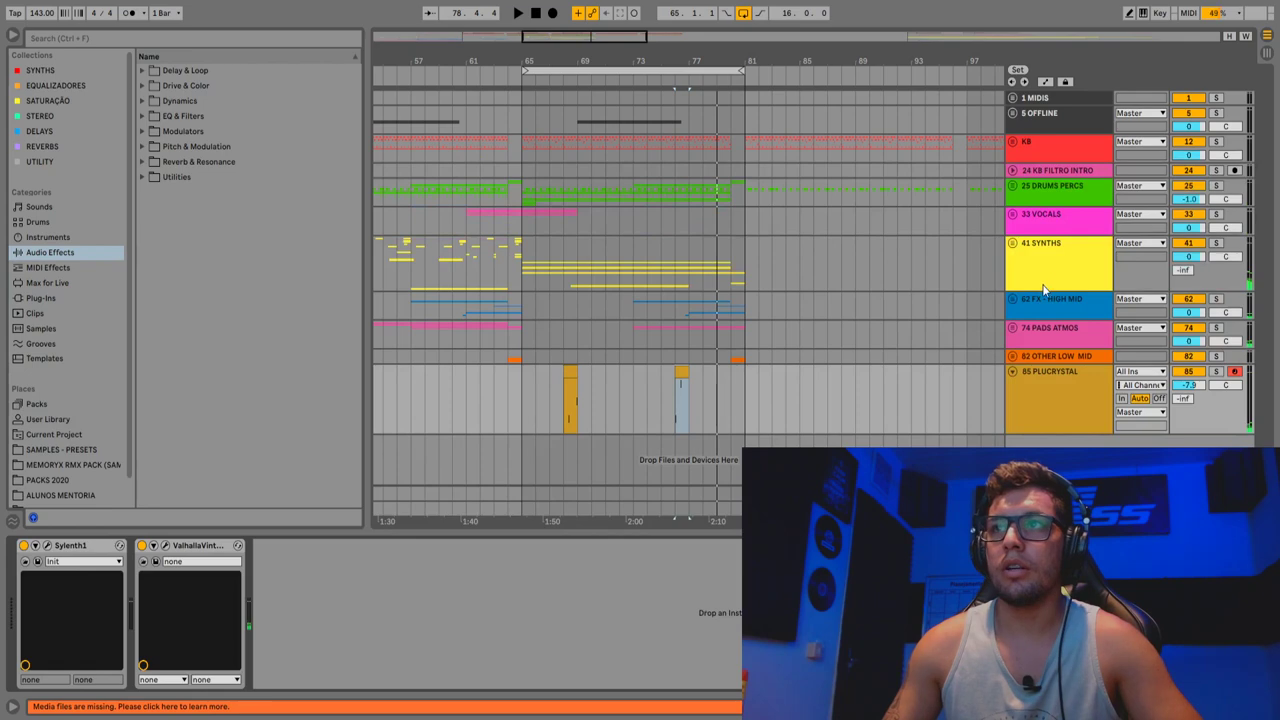
pyautogui.click(507, 390)
pyautogui.press('space')
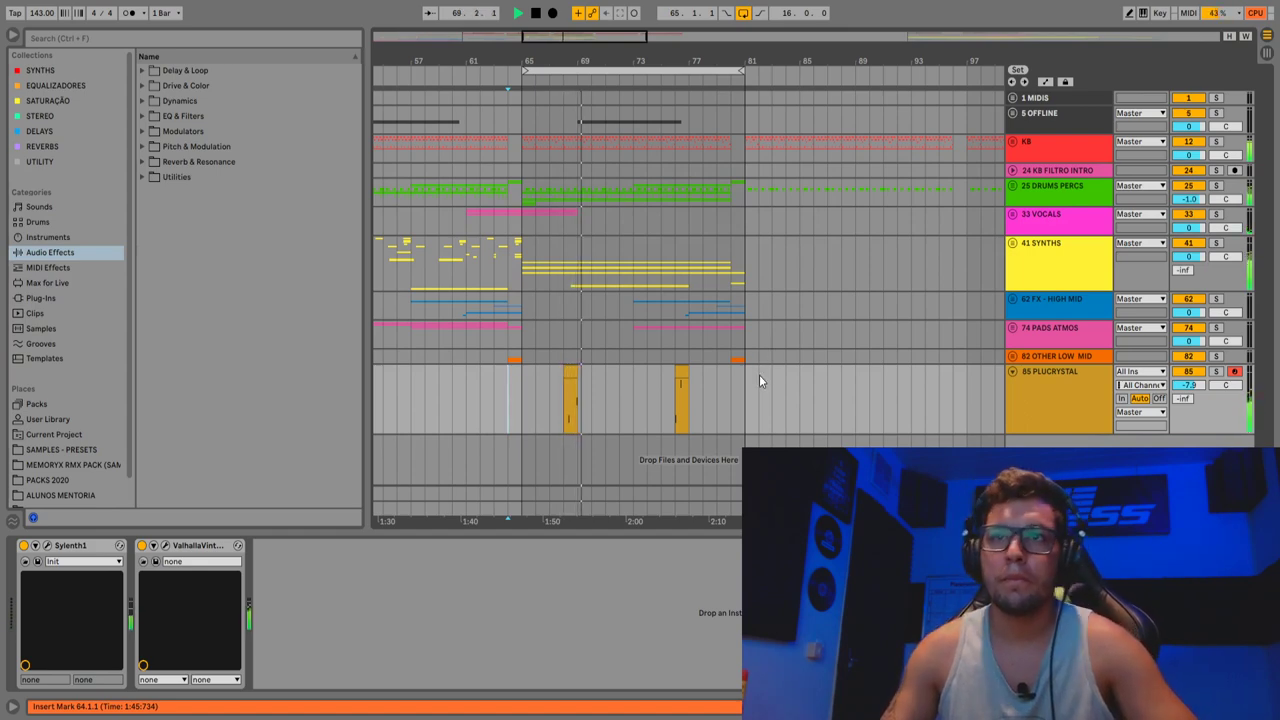
pyautogui.click(656, 86)
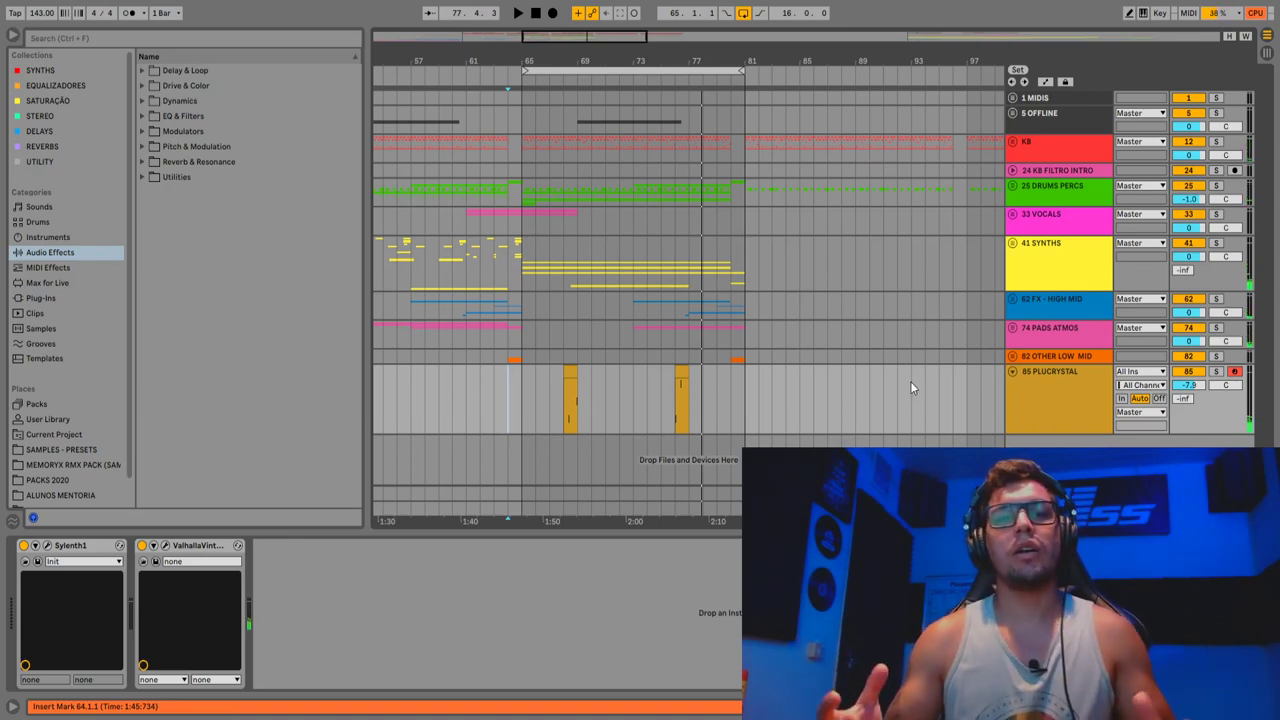
# Solo the PLUCRYSTAL track and strip its ValhallaVintageVerb device, checking the init patch of the remaining Sylenth1.
pyautogui.click(1056, 377)
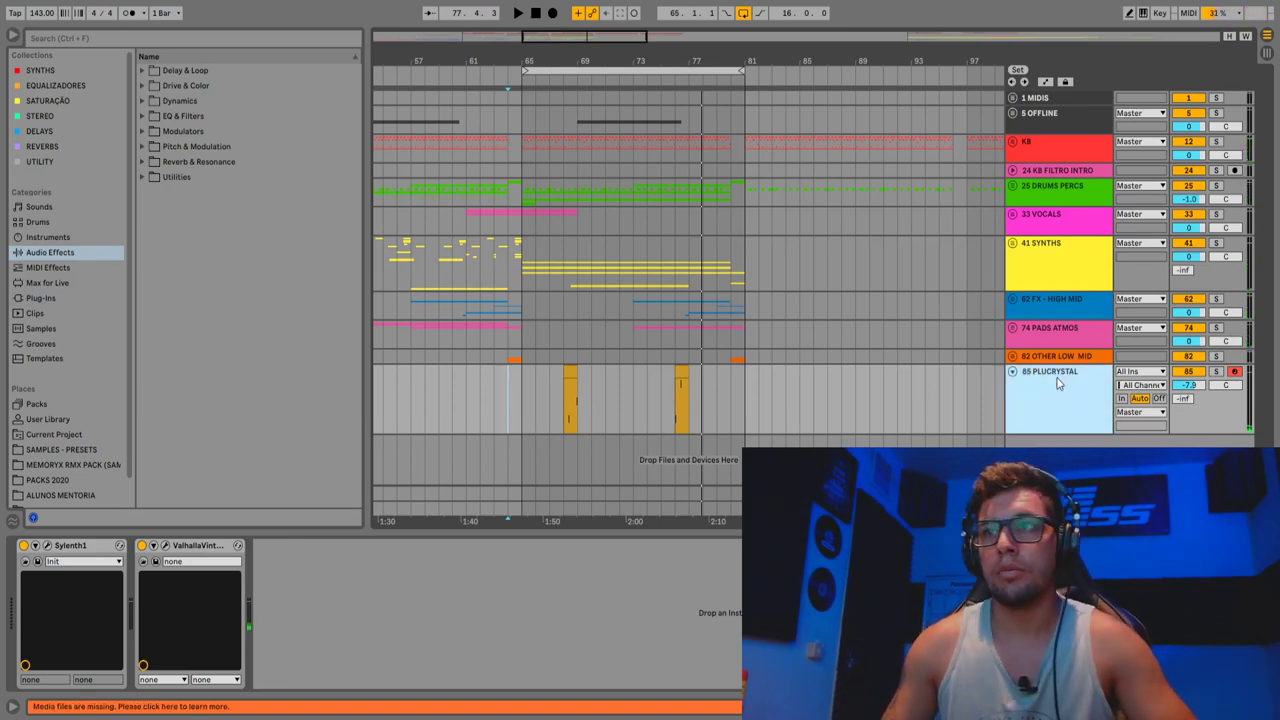
pyautogui.click(1216, 372)
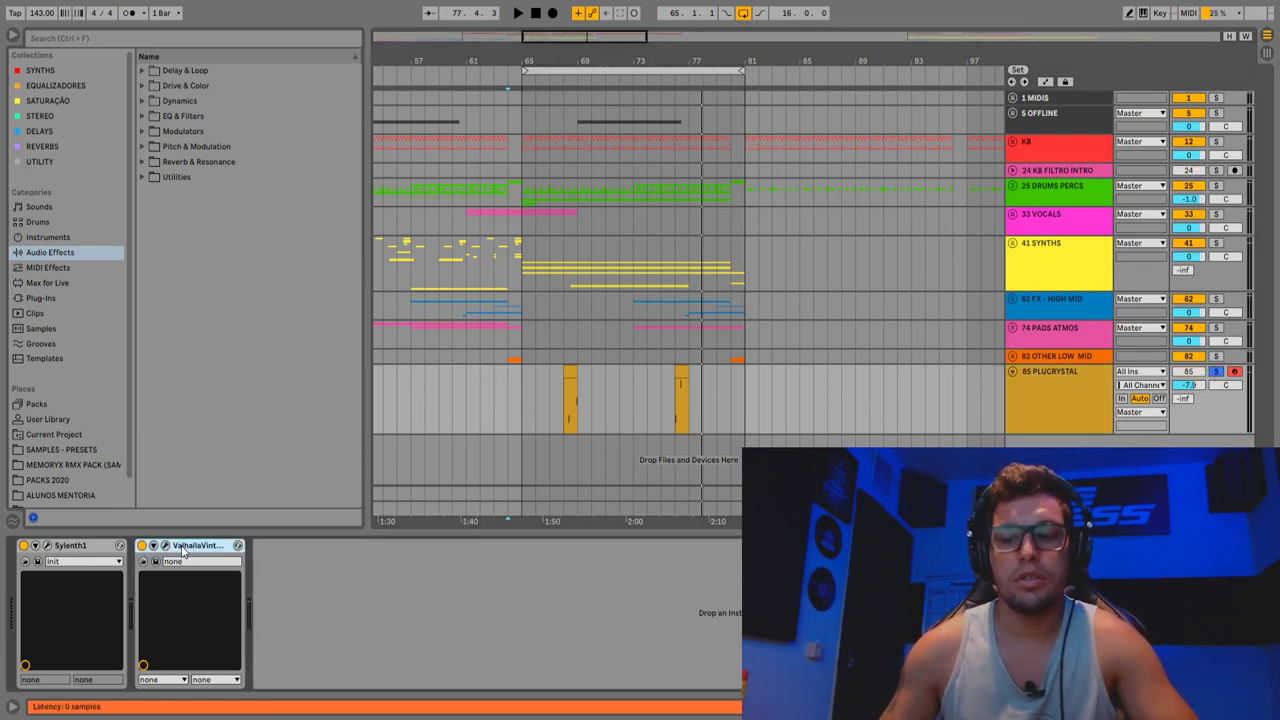
pyautogui.click(47, 549)
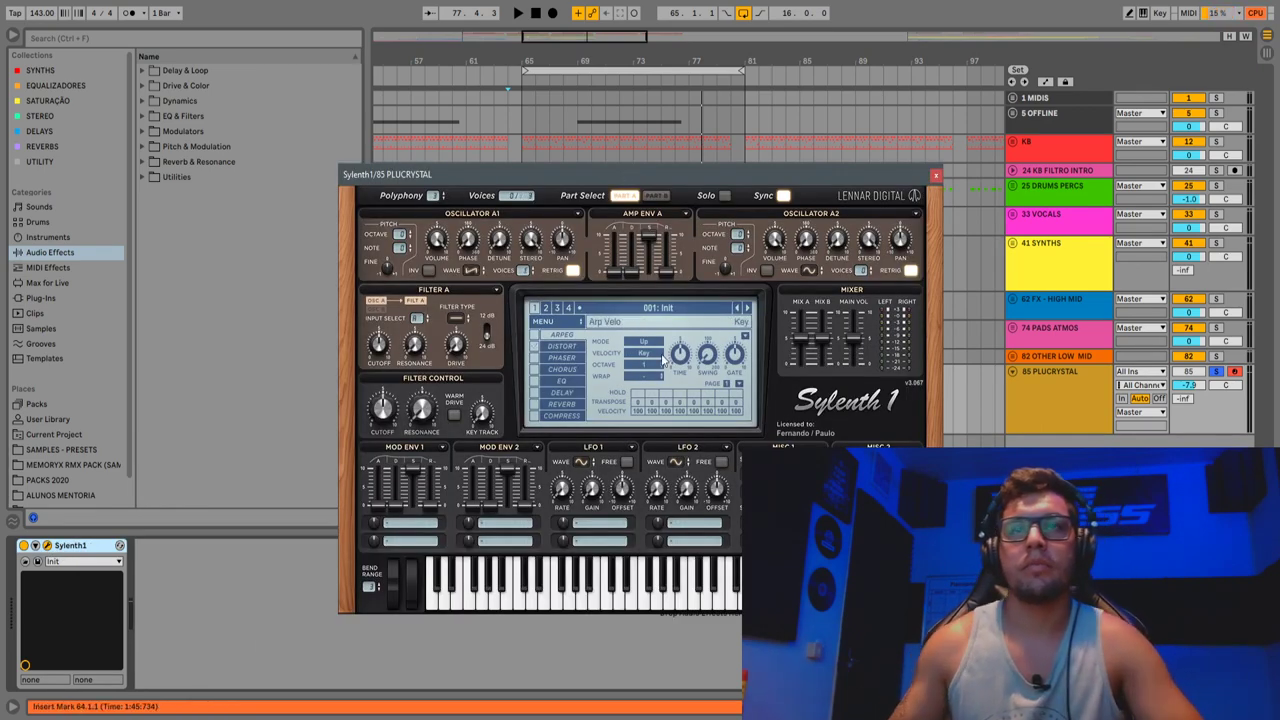
pyautogui.click(936, 174)
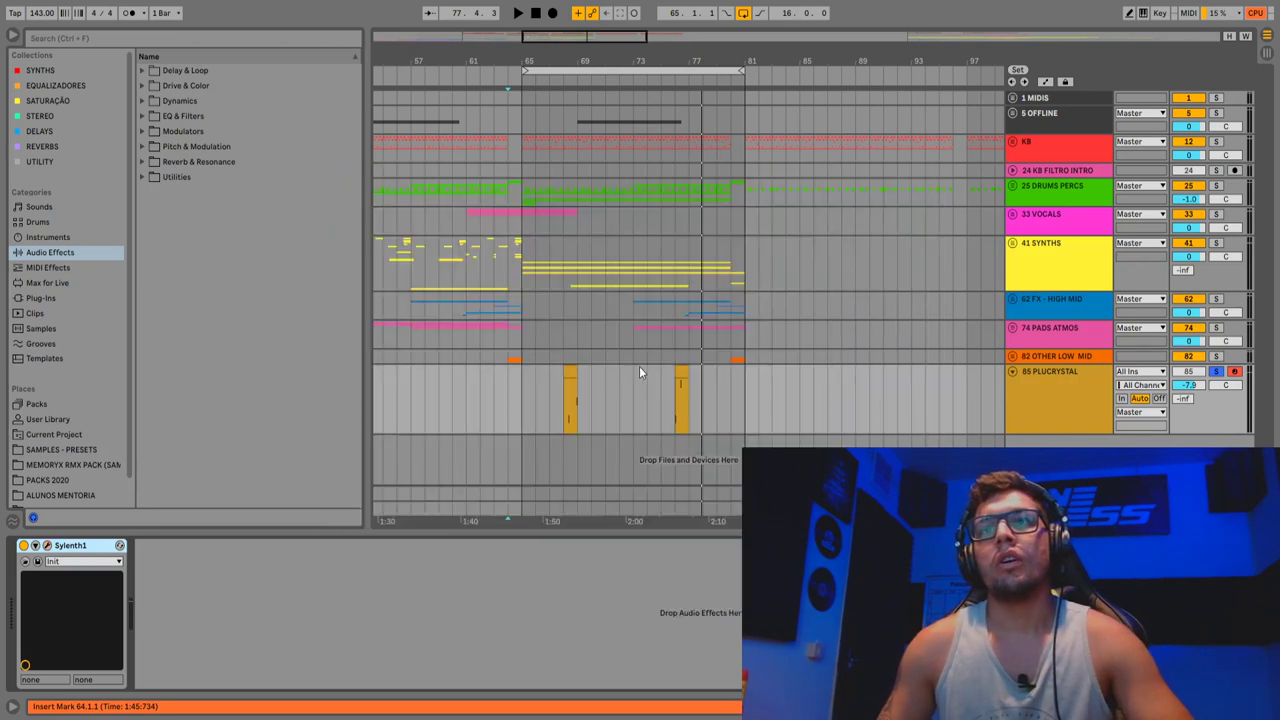
# Examine the MIDI notes of the first PLUCRYSTAL clip and return to the track's device chain.
pyautogui.doubleClick(571, 371)
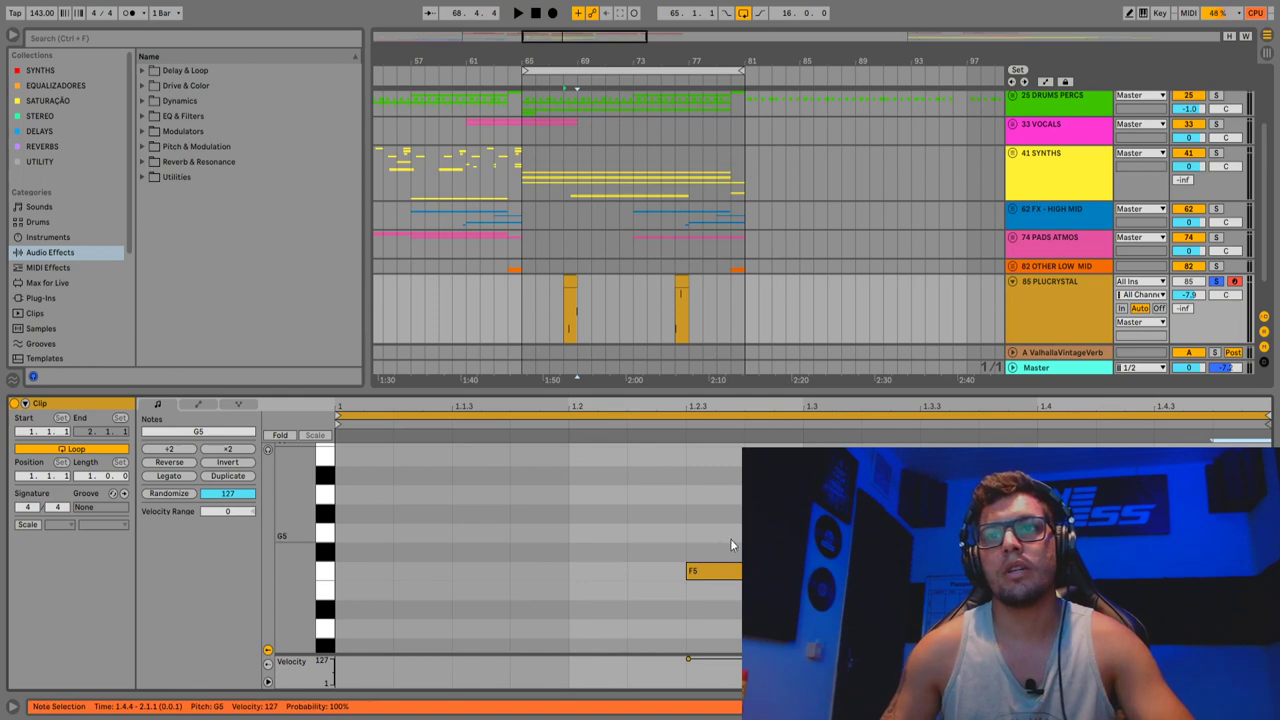
pyautogui.click(1070, 304)
pyautogui.doubleClick(1070, 304)
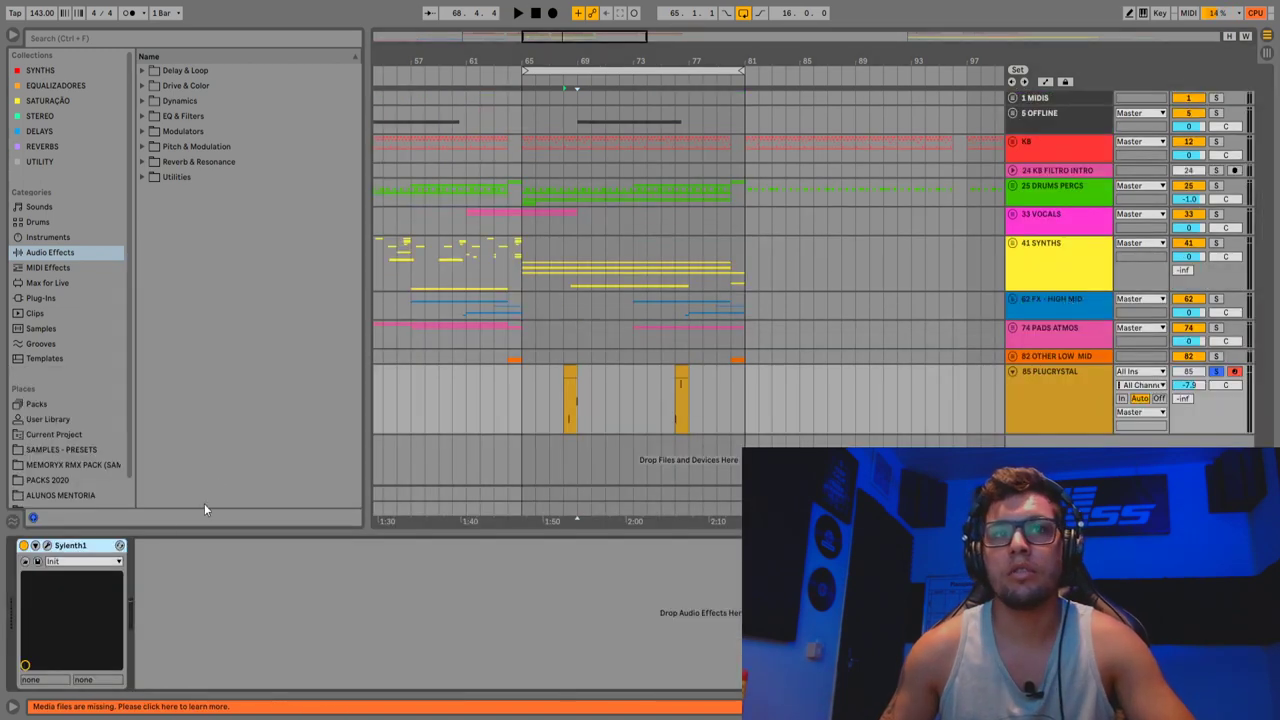
# Open Sylenth1 and loop the first PLUCRYSTAL clip at bar 68, playing it to hear the init sound.
pyautogui.click(47, 546)
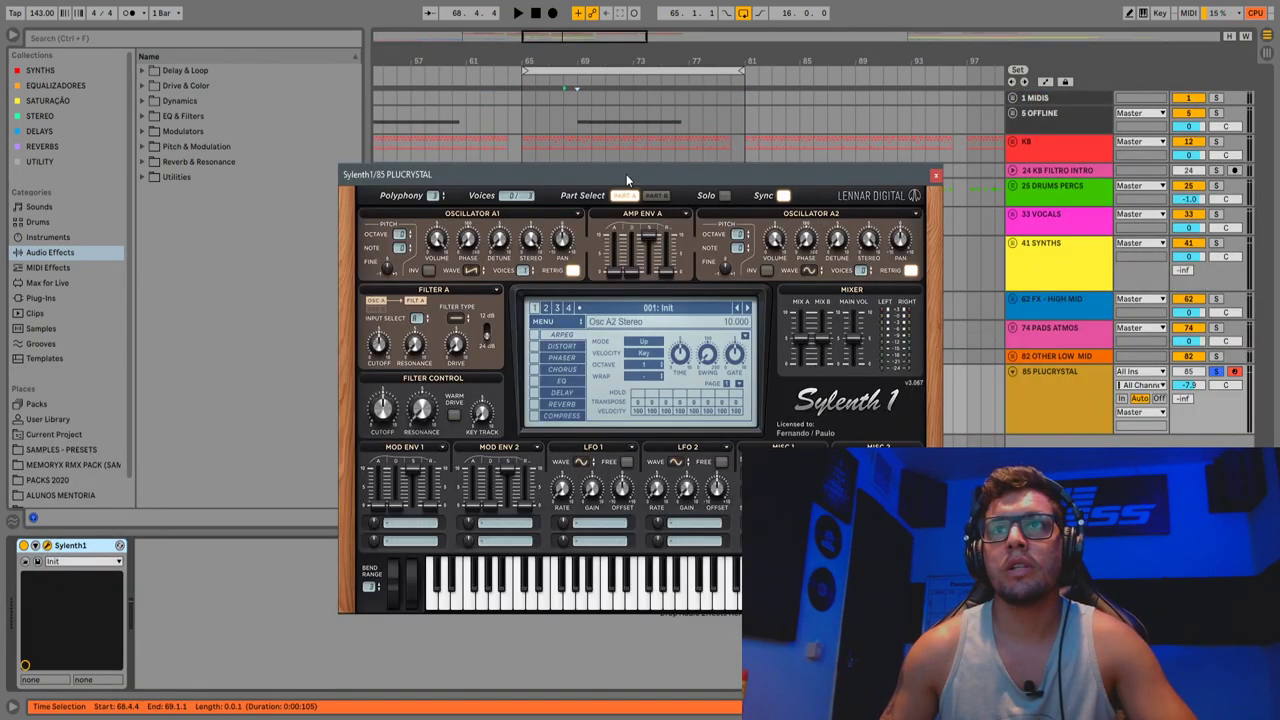
pyautogui.moveTo(727, 168); pyautogui.dragTo(784, 579)
pyautogui.click(570, 371)
pyautogui.hotkey('ctrl', 'l')
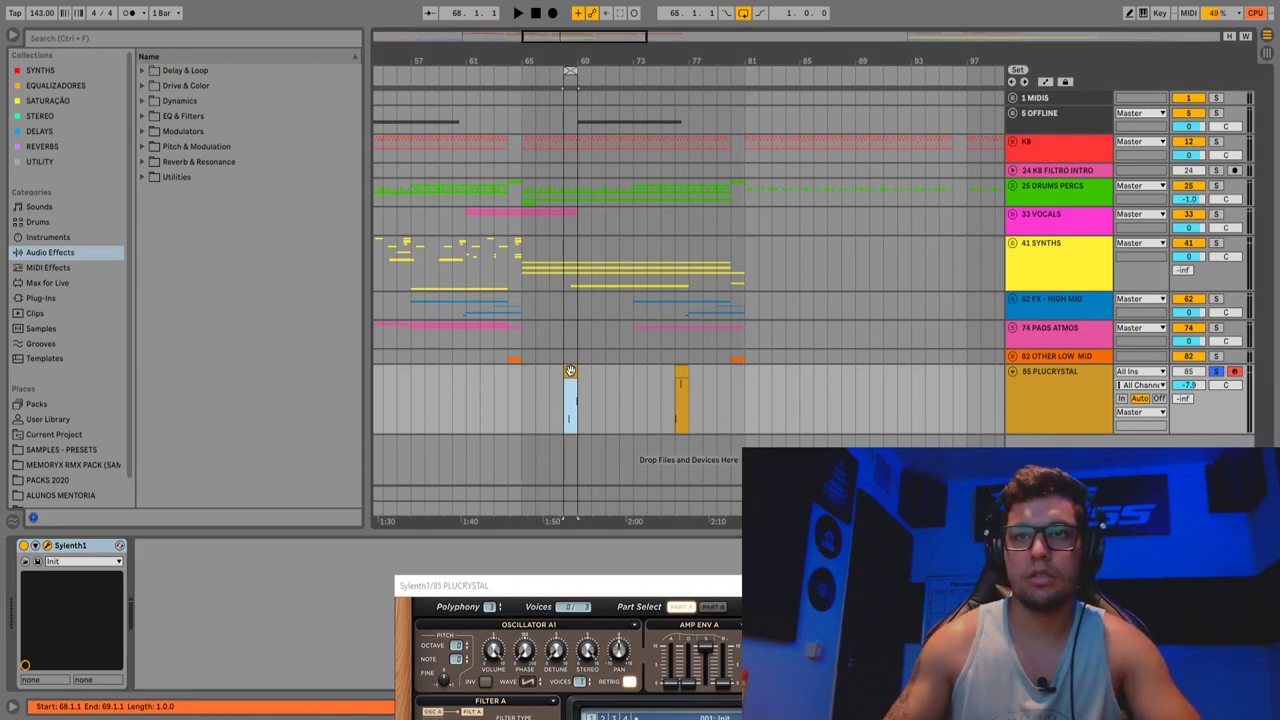
pyautogui.moveTo(620, 584); pyautogui.dragTo(559, 44)
pyautogui.press('space')
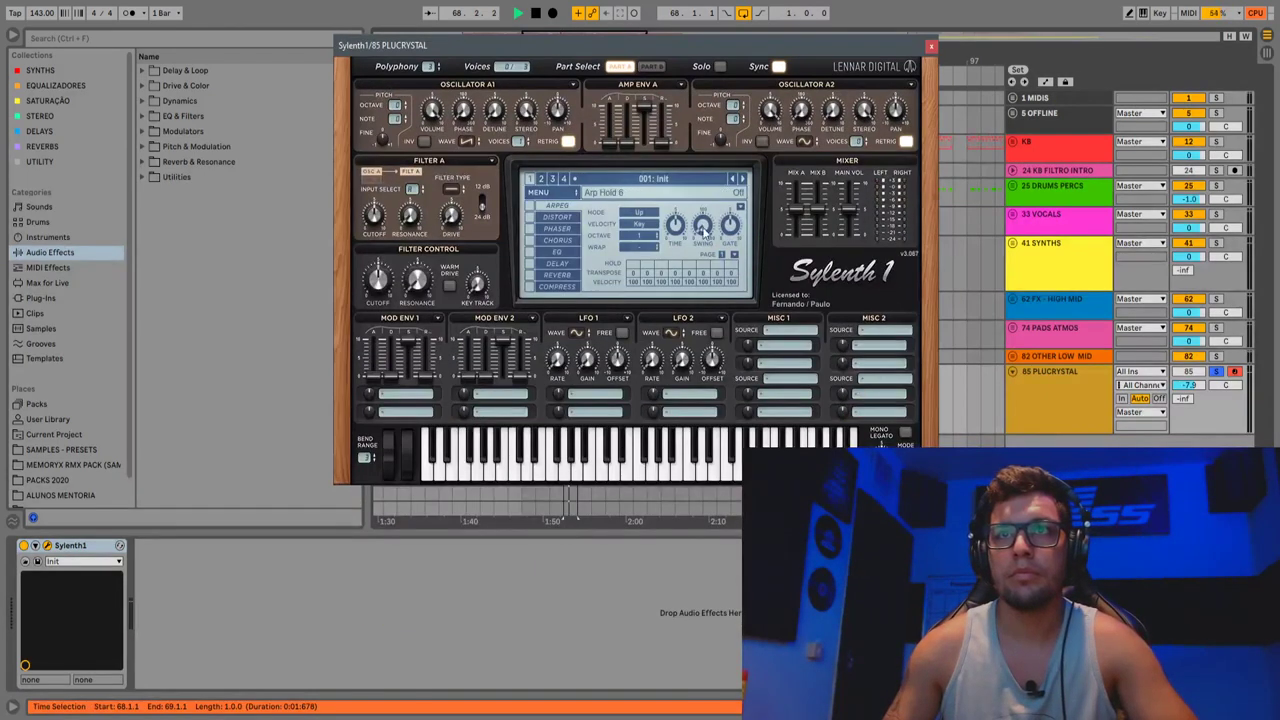
pyautogui.press('space')
# Set Sylenth1's oscillator A1 waveform to Sine and play the loop to hear it.
pyautogui.moveTo(602, 51); pyautogui.dragTo(569, 234)
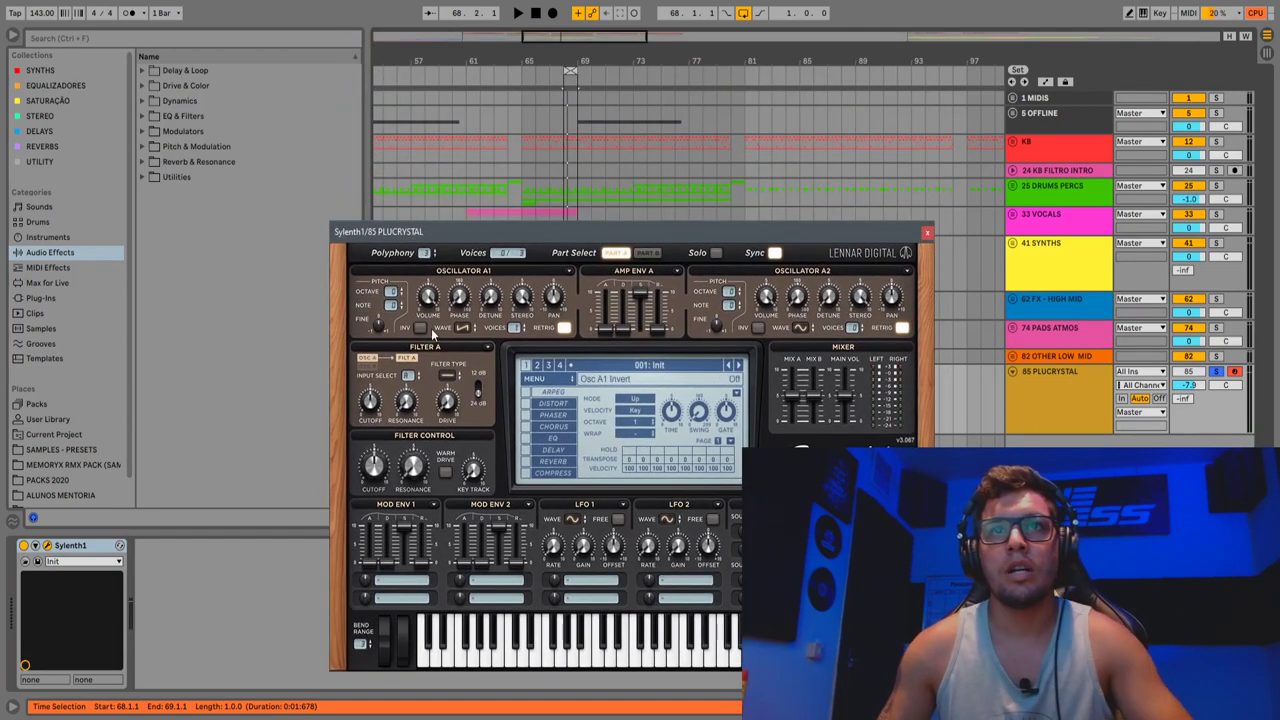
pyautogui.click(461, 329)
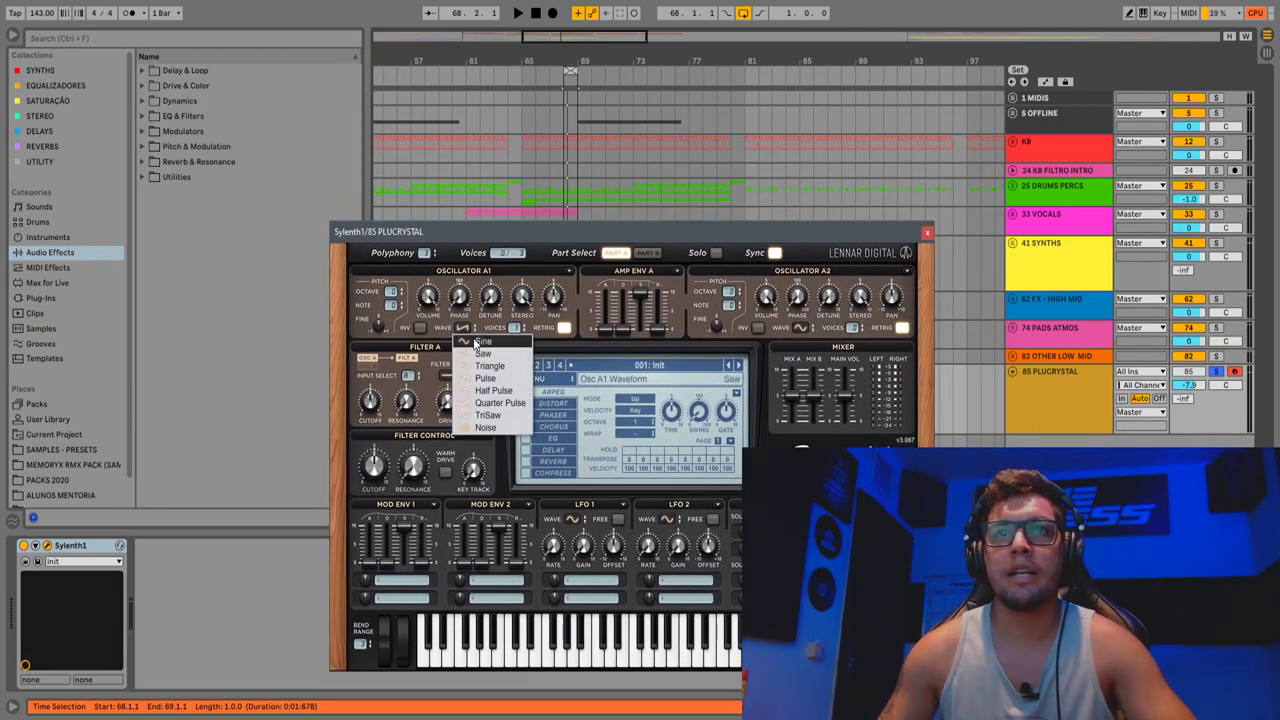
pyautogui.click(475, 341)
pyautogui.press('space')
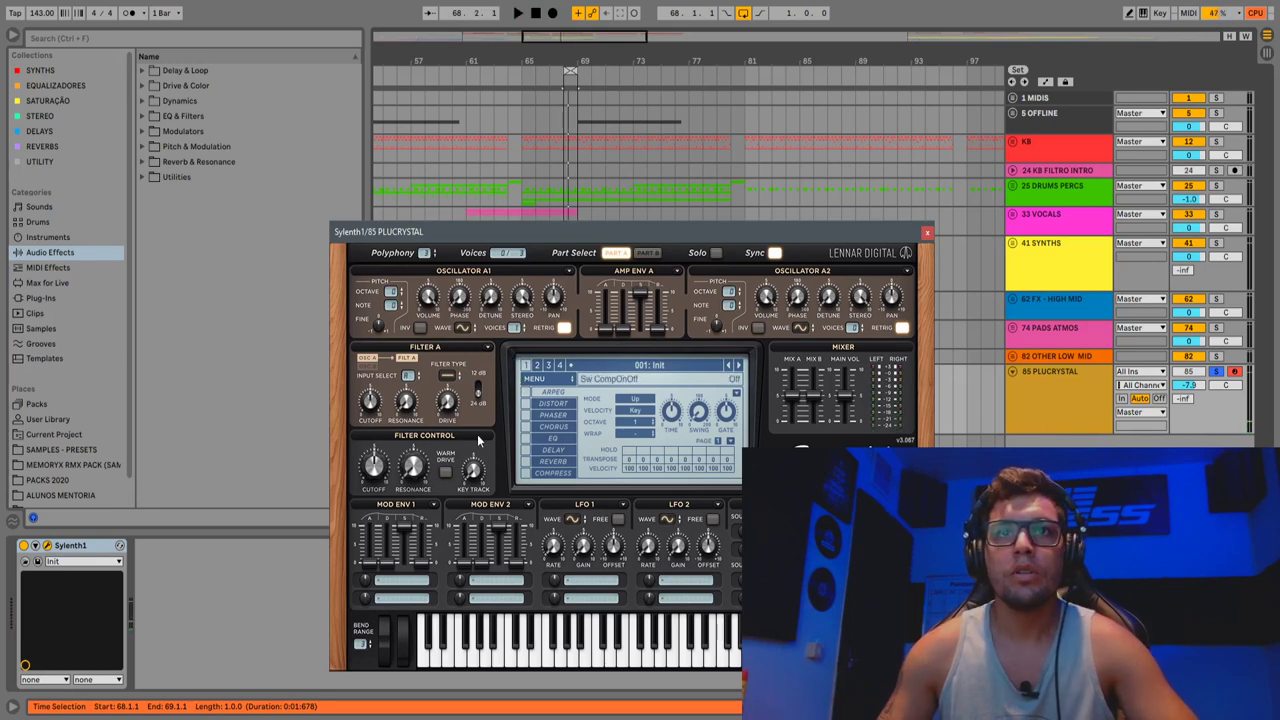
# Enable OverDrive distortion in Sylenth1 and raise its amount along with the mixer's main volume.
pyautogui.click(527, 404)
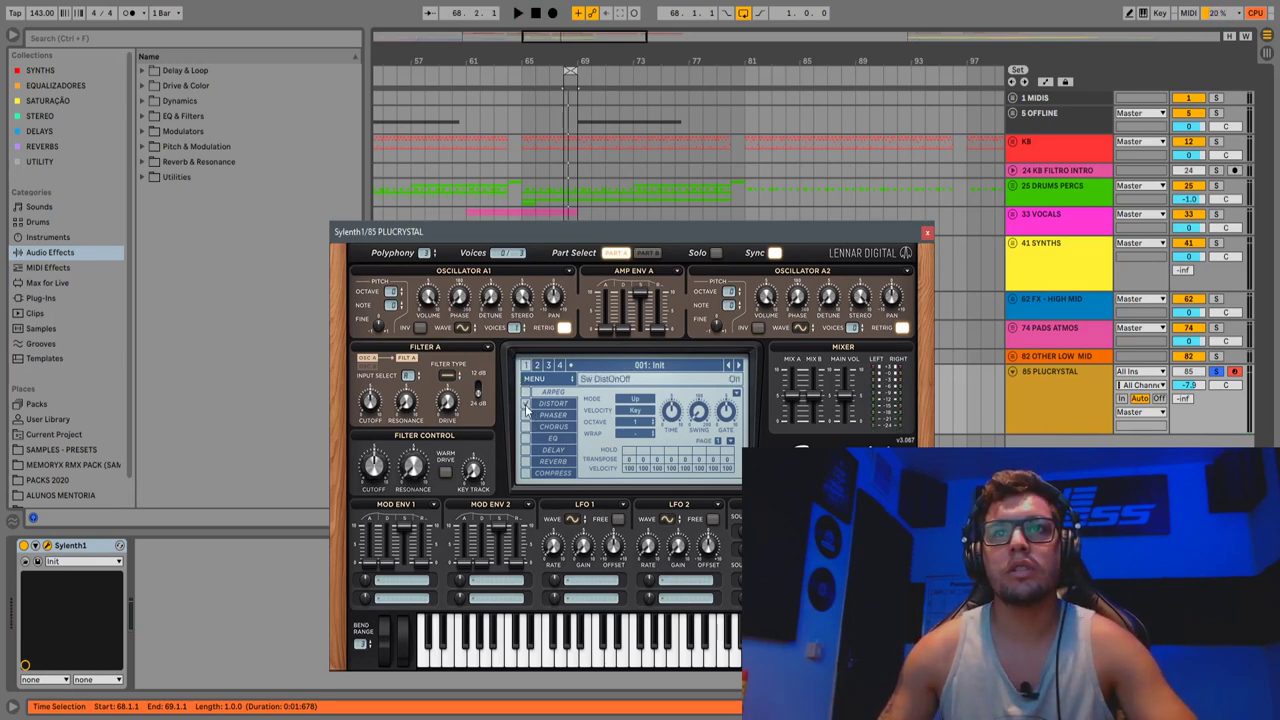
pyautogui.click(549, 405)
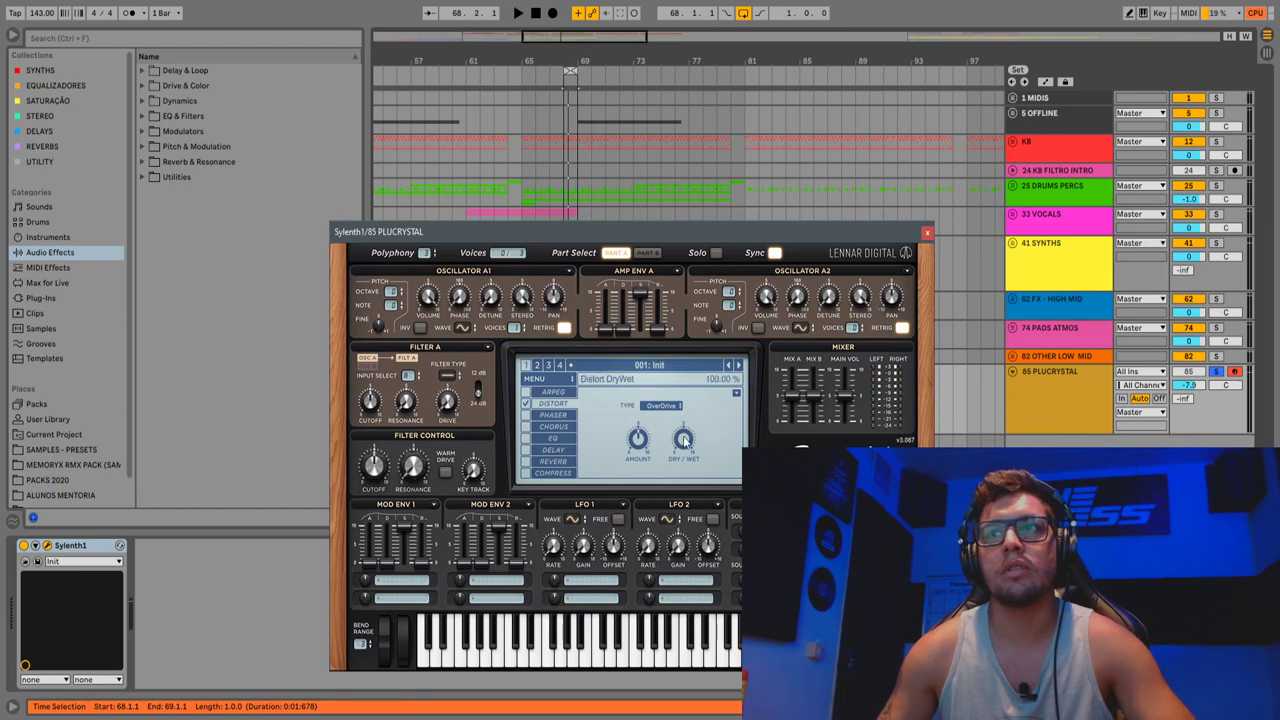
pyautogui.moveTo(849, 360); pyautogui.dragTo(850, 334)
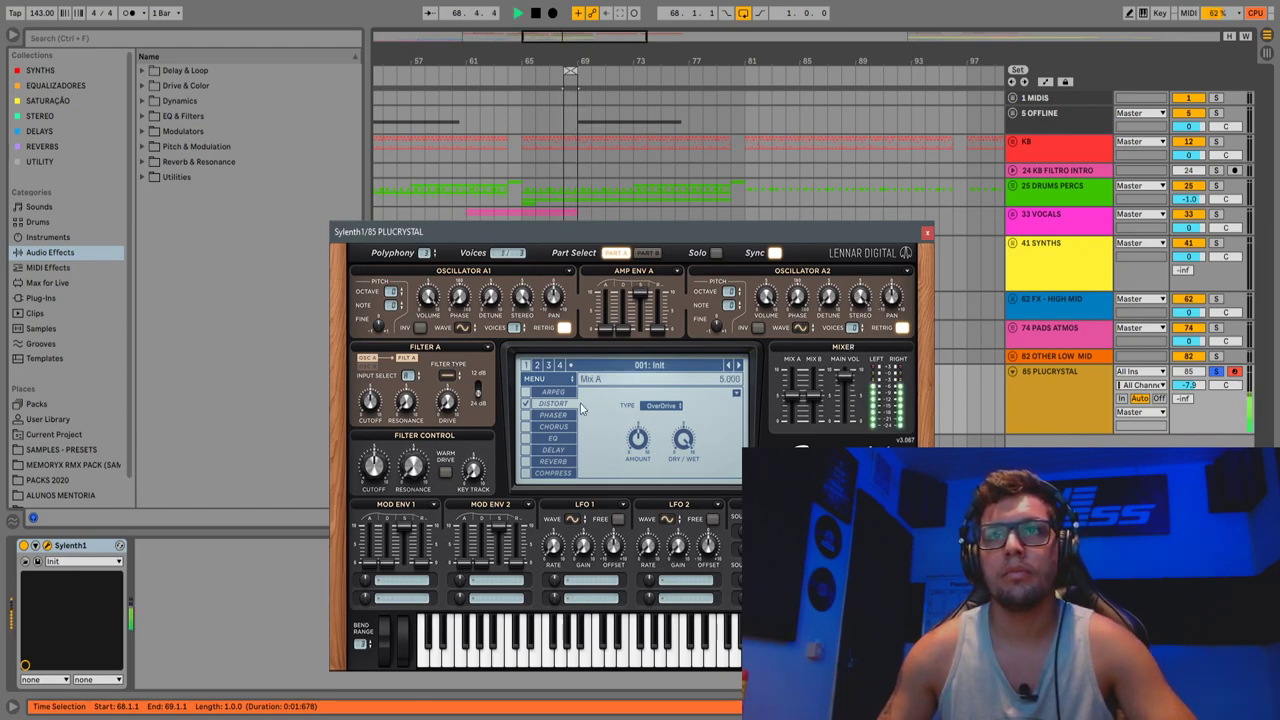
pyautogui.moveTo(627, 440); pyautogui.dragTo(651, 385)
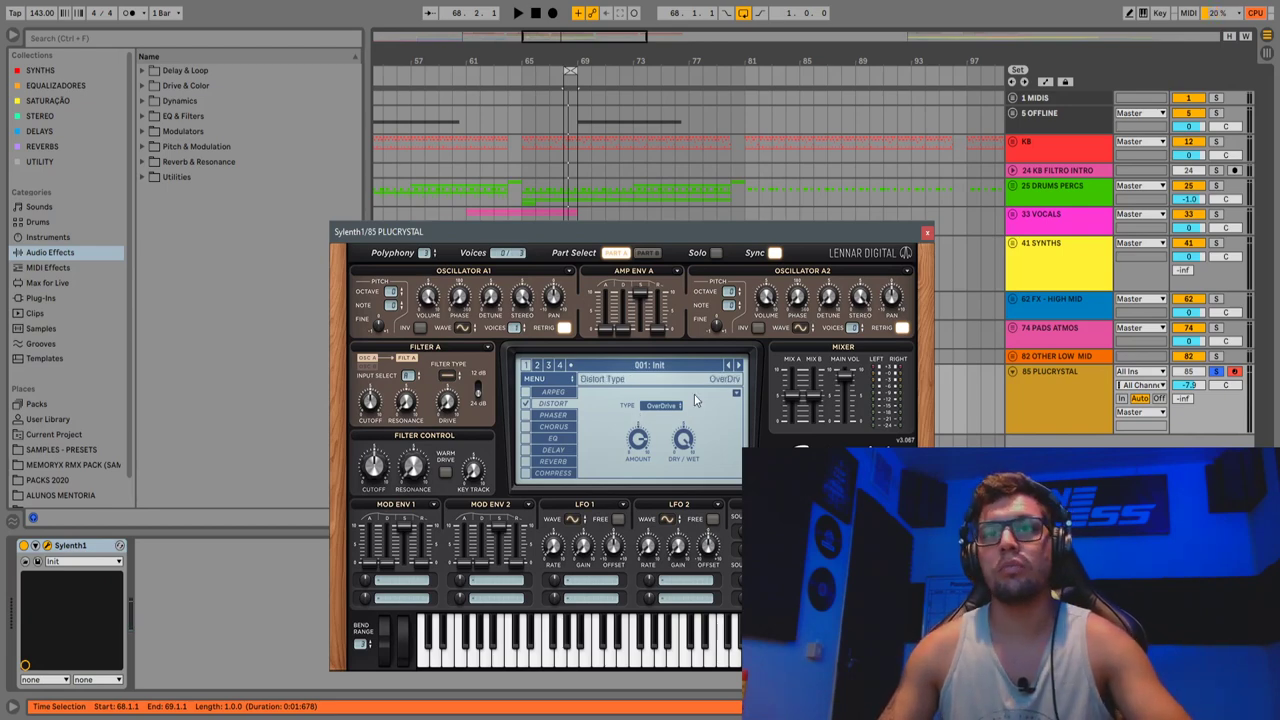
pyautogui.moveTo(641, 440); pyautogui.dragTo(645, 418)
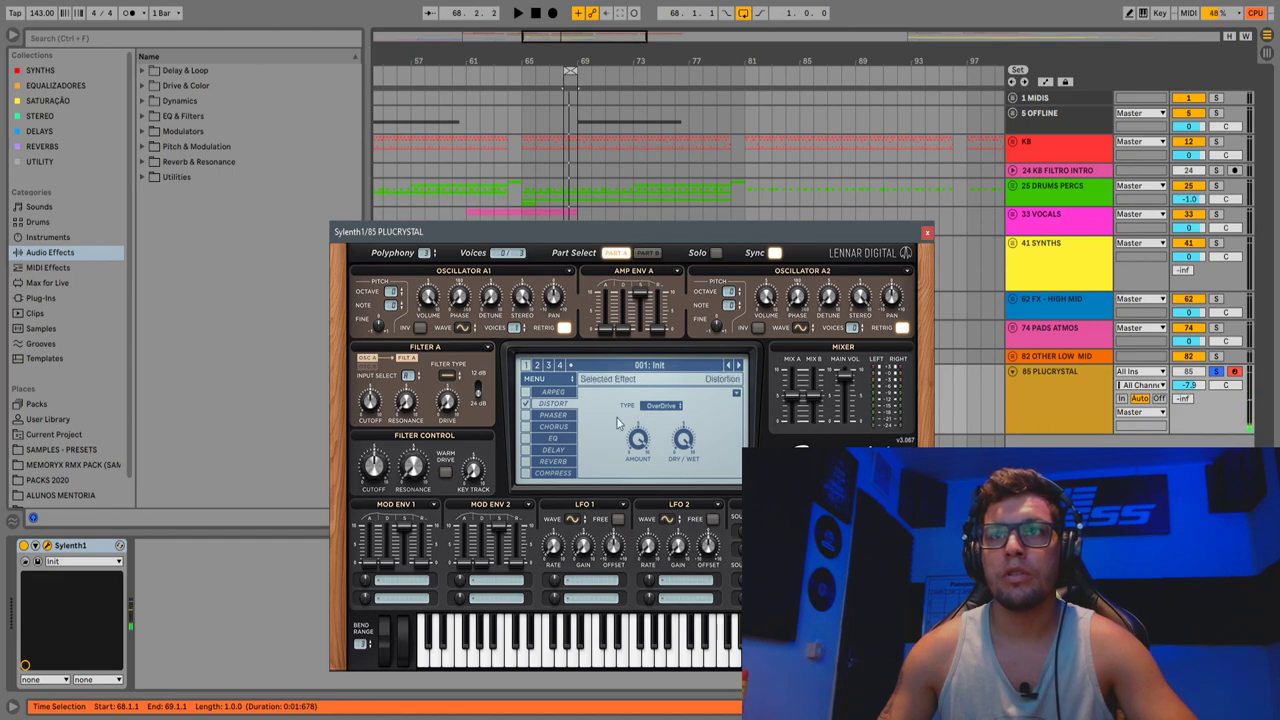
# Close the synth window and add FabFilter Pro-Q 3 from the equalizers collection after Sylenth1.
pyautogui.click(925, 236)
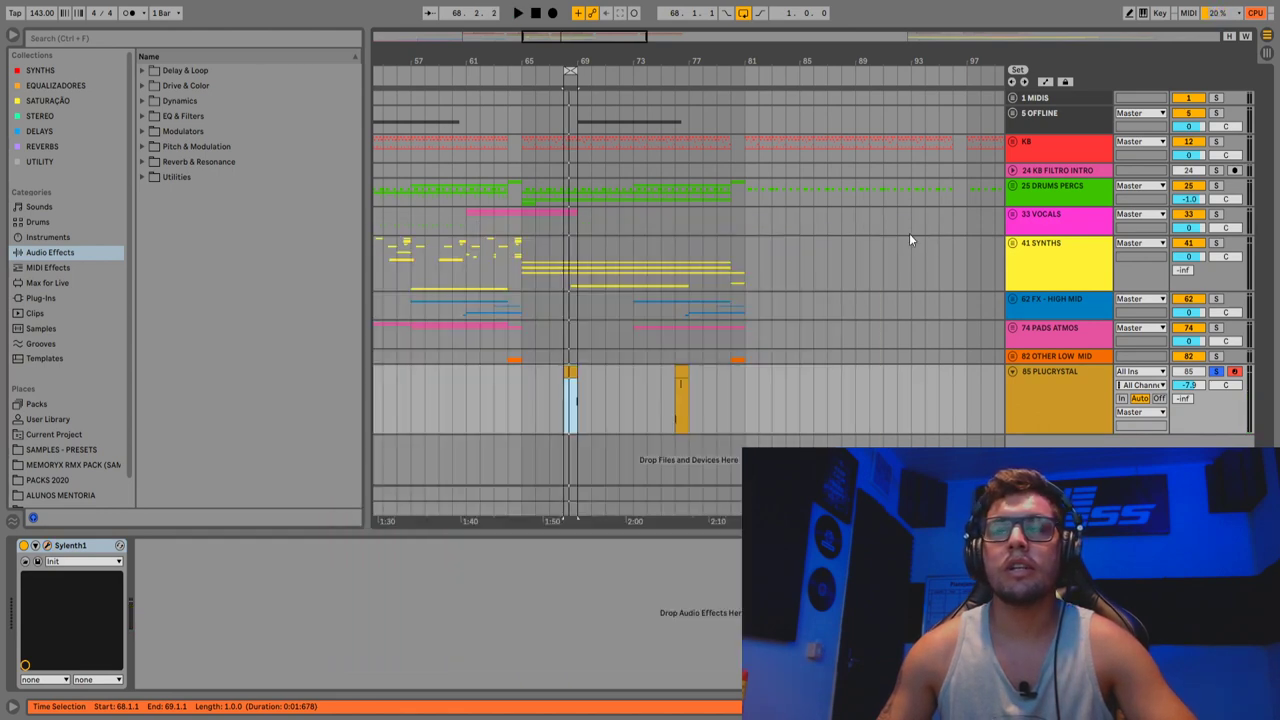
pyautogui.click(55, 85)
pyautogui.doubleClick(193, 70)
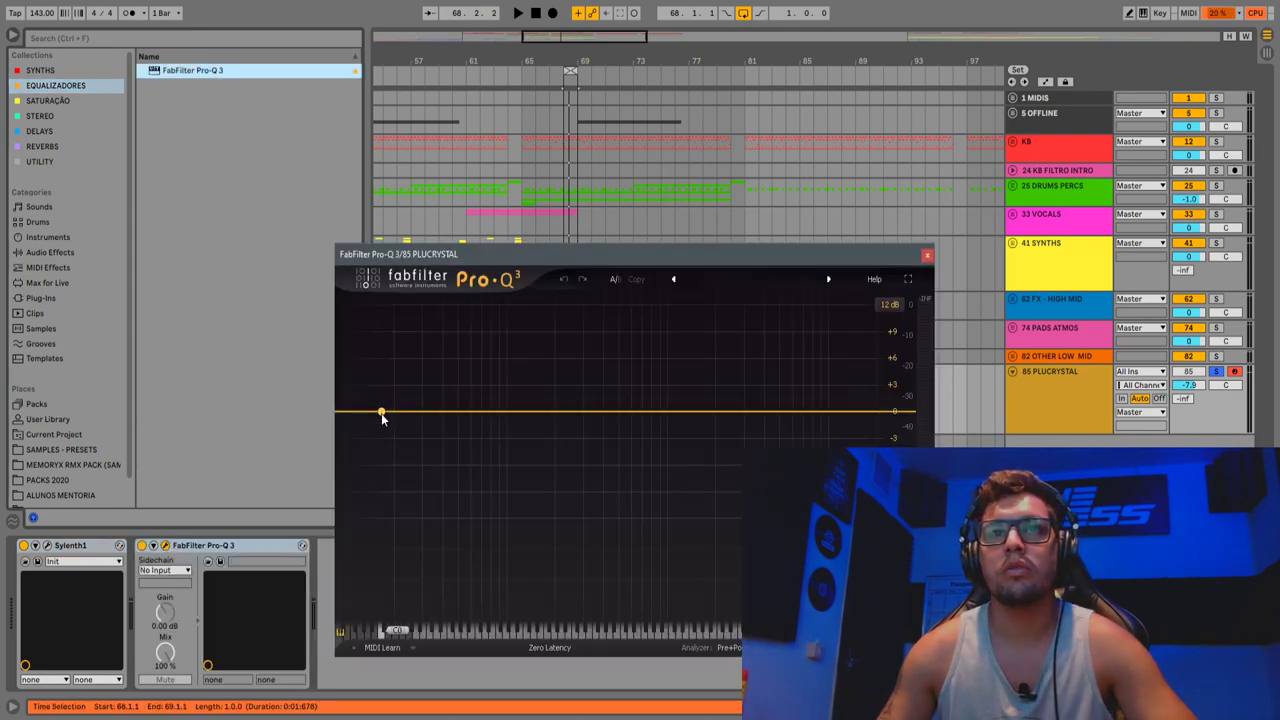
# Create a 12 dB/oct low cut at about 409 Hz and a 24 dB/oct high cut at about 16.8 kHz in Pro-Q 3.
pyautogui.click(380, 411)
pyautogui.click(331, 424)
pyautogui.moveTo(381, 411); pyautogui.dragTo(607, 408)
pyautogui.press('space')
pyautogui.press('space')
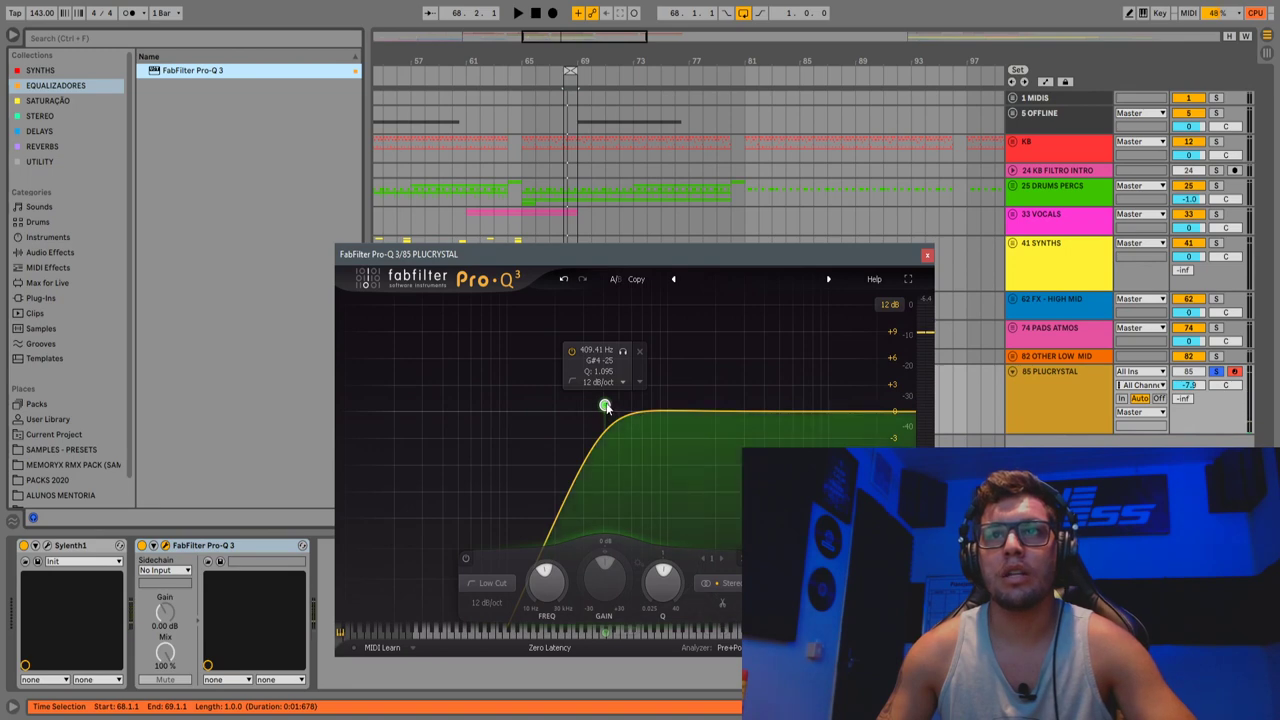
pyautogui.moveTo(911, 419); pyautogui.dragTo(855, 411)
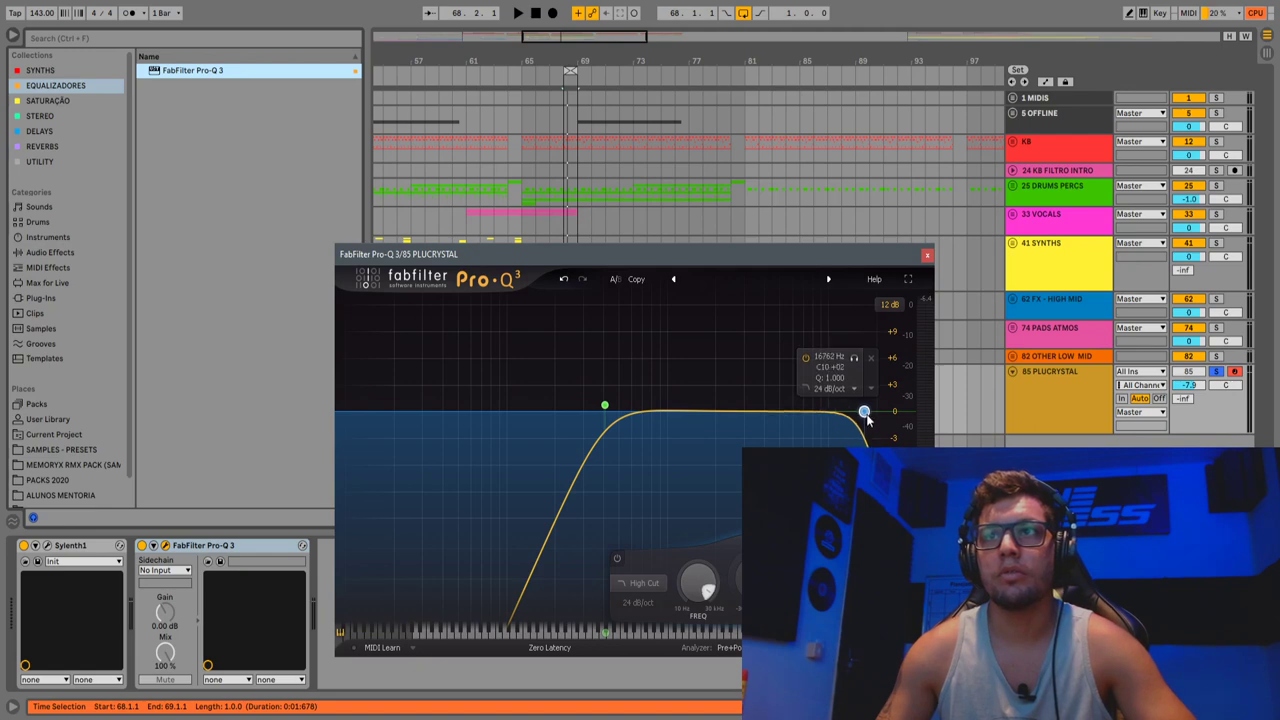
pyautogui.click(927, 256)
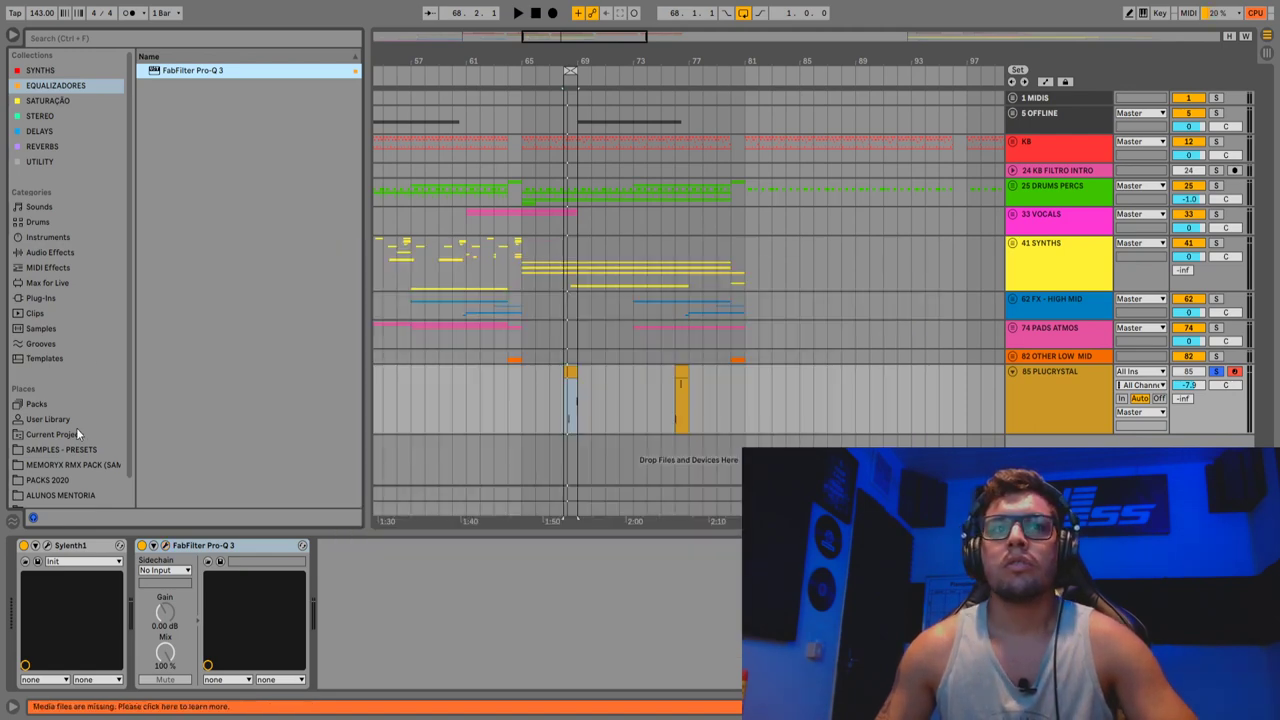
# Add ValhallaVintageVerb after the equalizer and set its mix to about 34.4% and decay to about 9.23 s.
pyautogui.click(44, 147)
pyautogui.moveTo(199, 114); pyautogui.dragTo(456, 632)
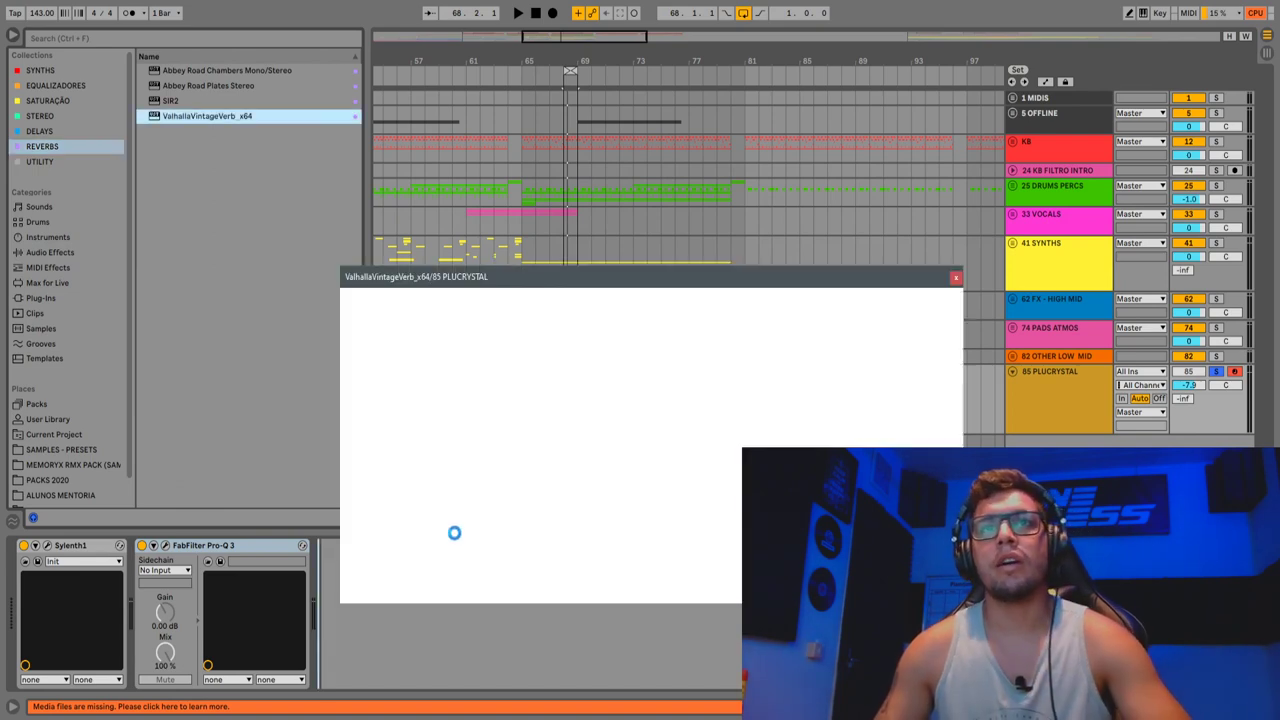
pyautogui.moveTo(383, 398); pyautogui.dragTo(384, 432)
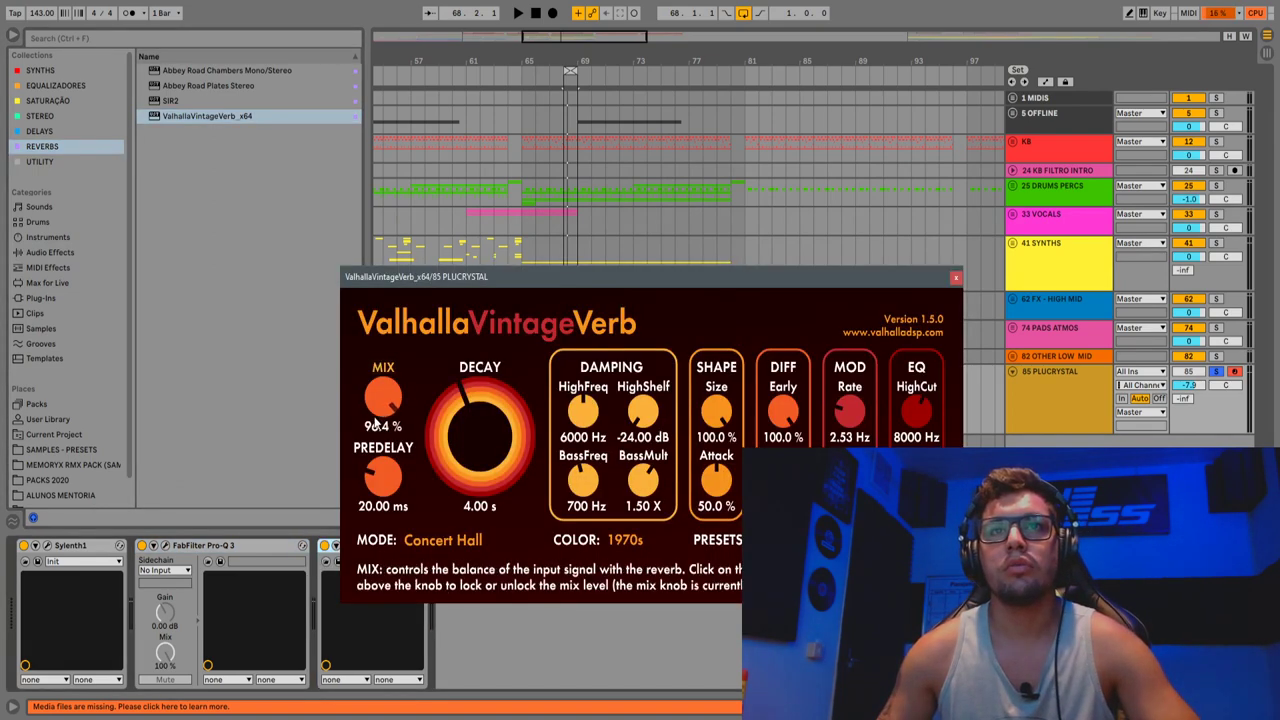
pyautogui.moveTo(476, 429); pyautogui.dragTo(430, 470)
pyautogui.moveTo(387, 427); pyautogui.dragTo(378, 381)
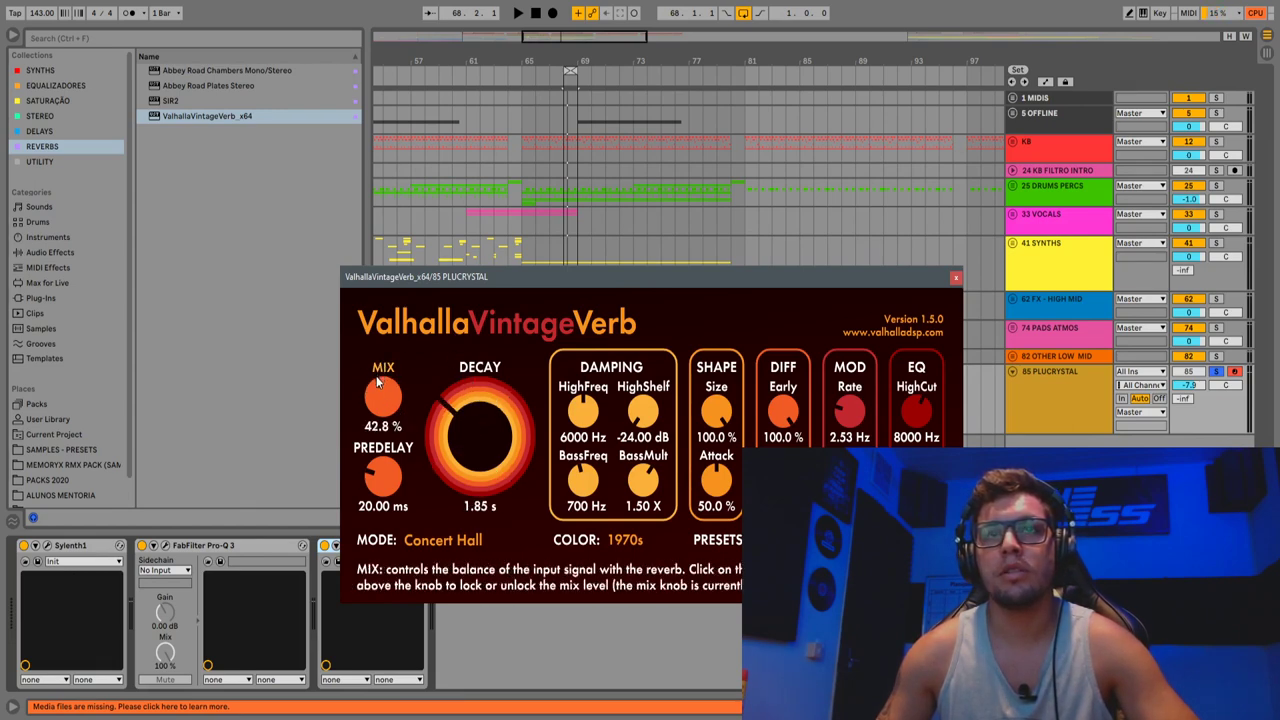
pyautogui.moveTo(440, 415); pyautogui.dragTo(479, 393)
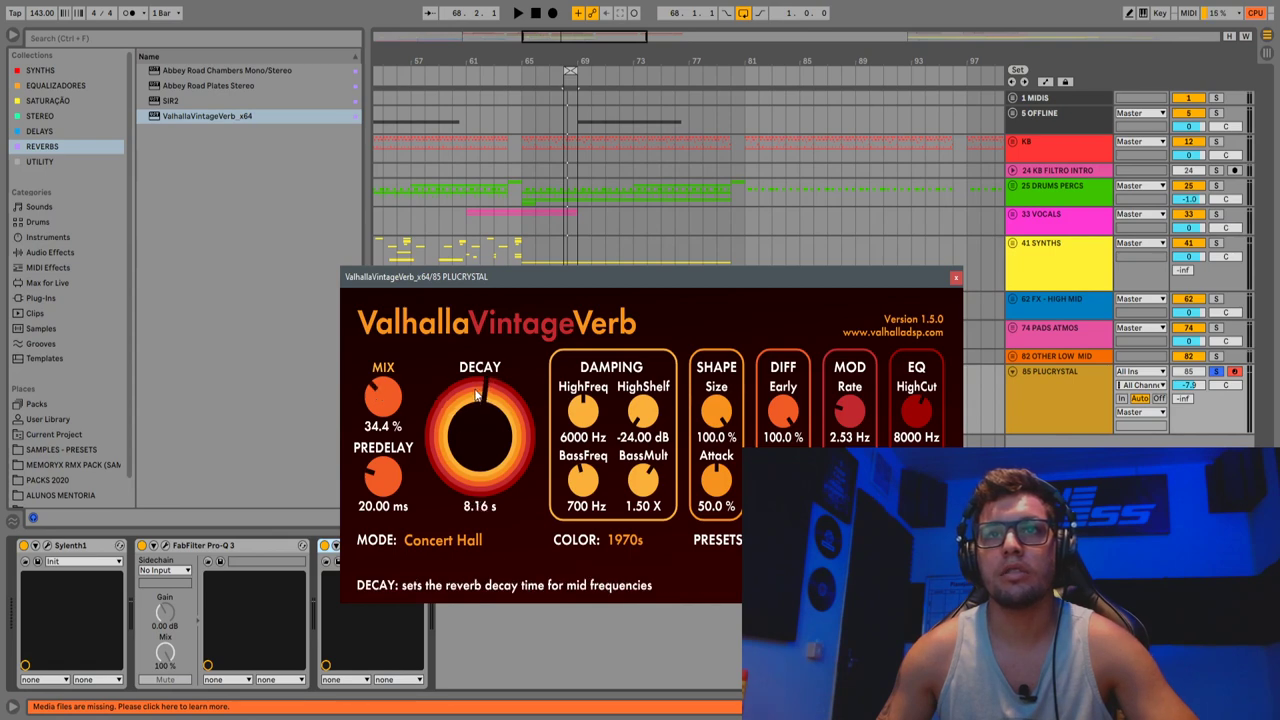
# Extend the arrangement loop to five bars, from bar 68 to bar 73, and start playback.
pyautogui.click(569, 70)
pyautogui.moveTo(569, 70); pyautogui.dragTo(630, 70)
pyautogui.press('space')
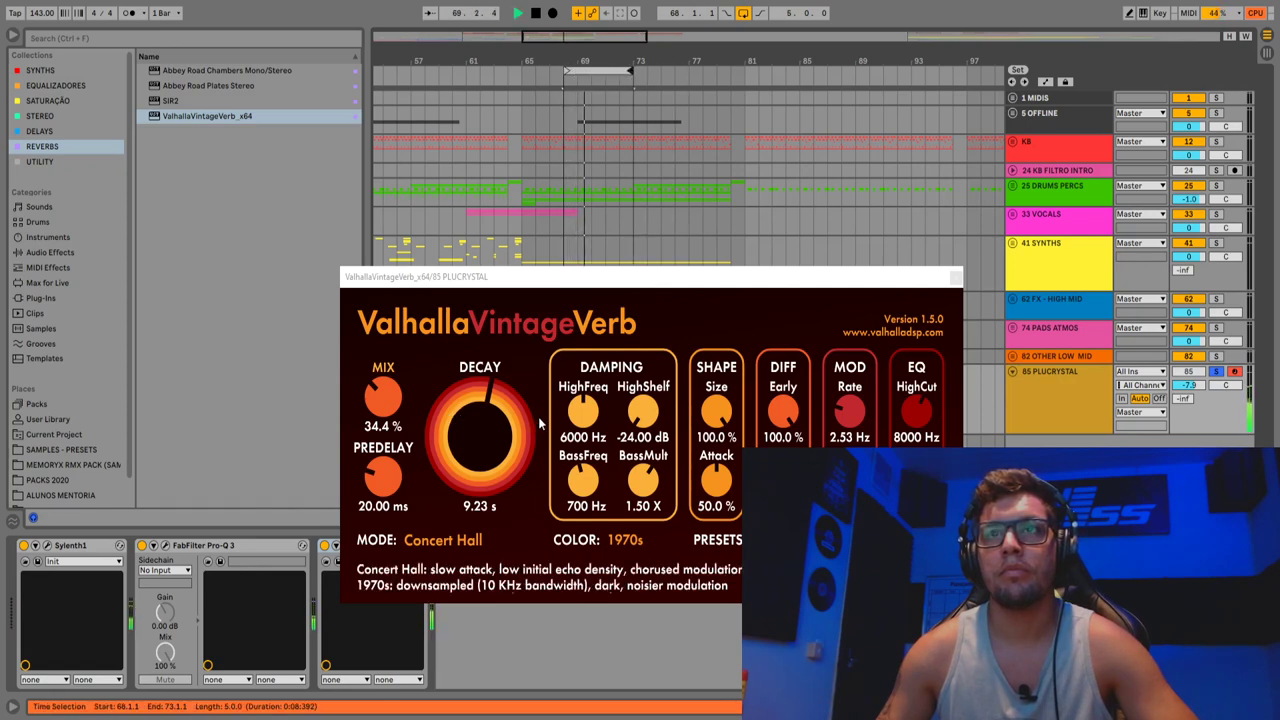
# Raise the reverb mix to about 42.4% and lower its EQ HighCut to 4000 Hz.
pyautogui.moveTo(385, 404); pyautogui.dragTo(393, 396)
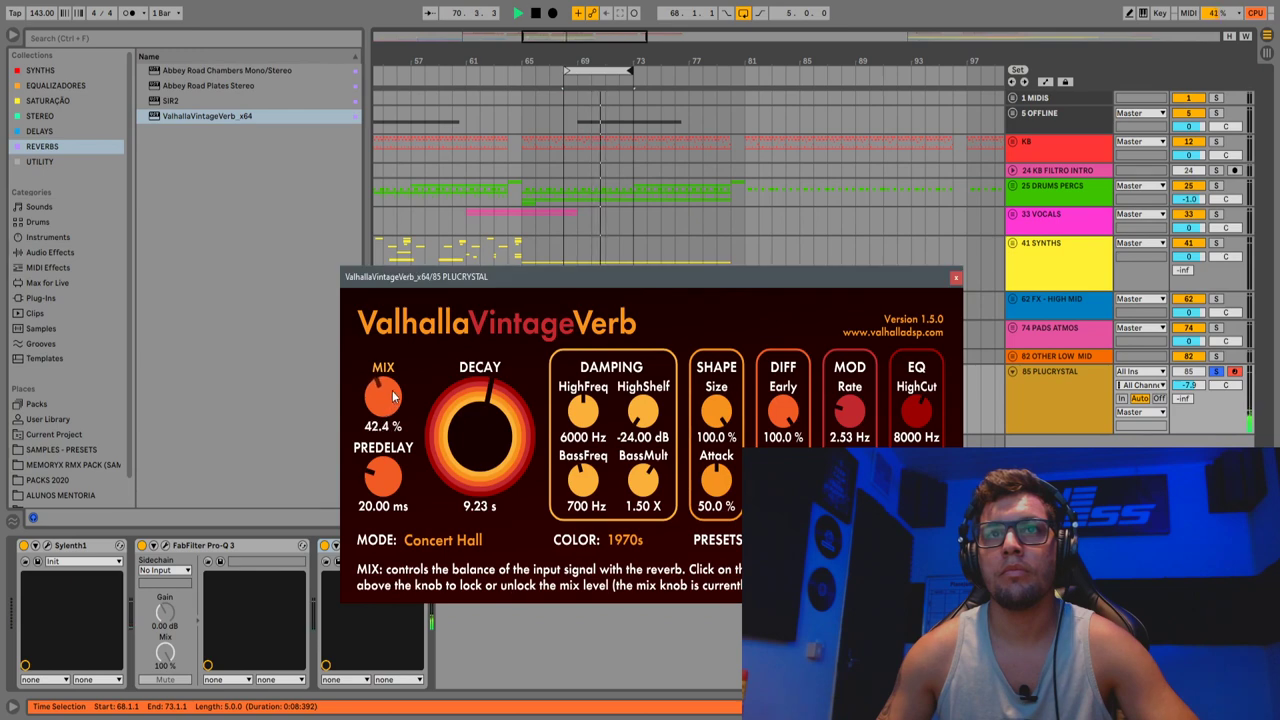
pyautogui.press('space')
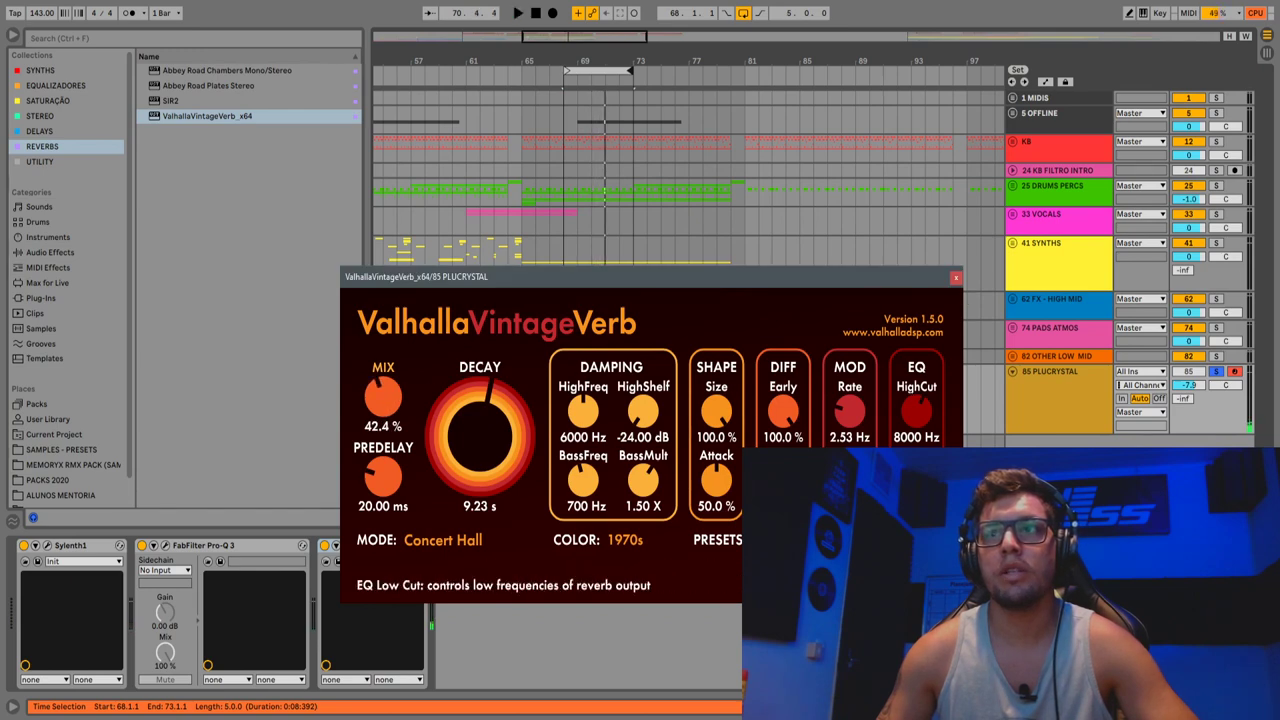
pyautogui.moveTo(918, 405); pyautogui.dragTo(908, 442)
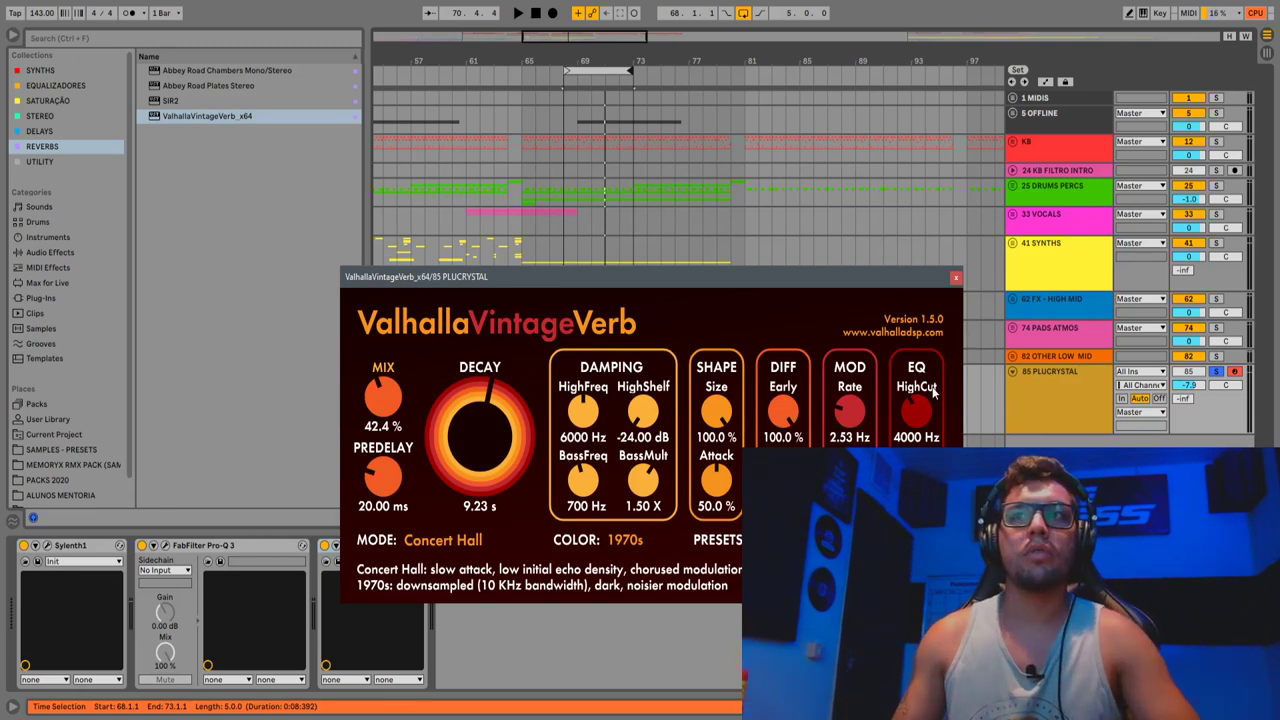
# Lower the reverb's EQ HighCut to 3730 Hz and close the plug-in window.
pyautogui.moveTo(918, 408)
pyautogui.mouseDown()
pyautogui.moveTo(913, 391)
pyautogui.moveTo(914, 450)
pyautogui.moveTo(913, 368)
pyautogui.moveTo(915, 421)
pyautogui.mouseUp()
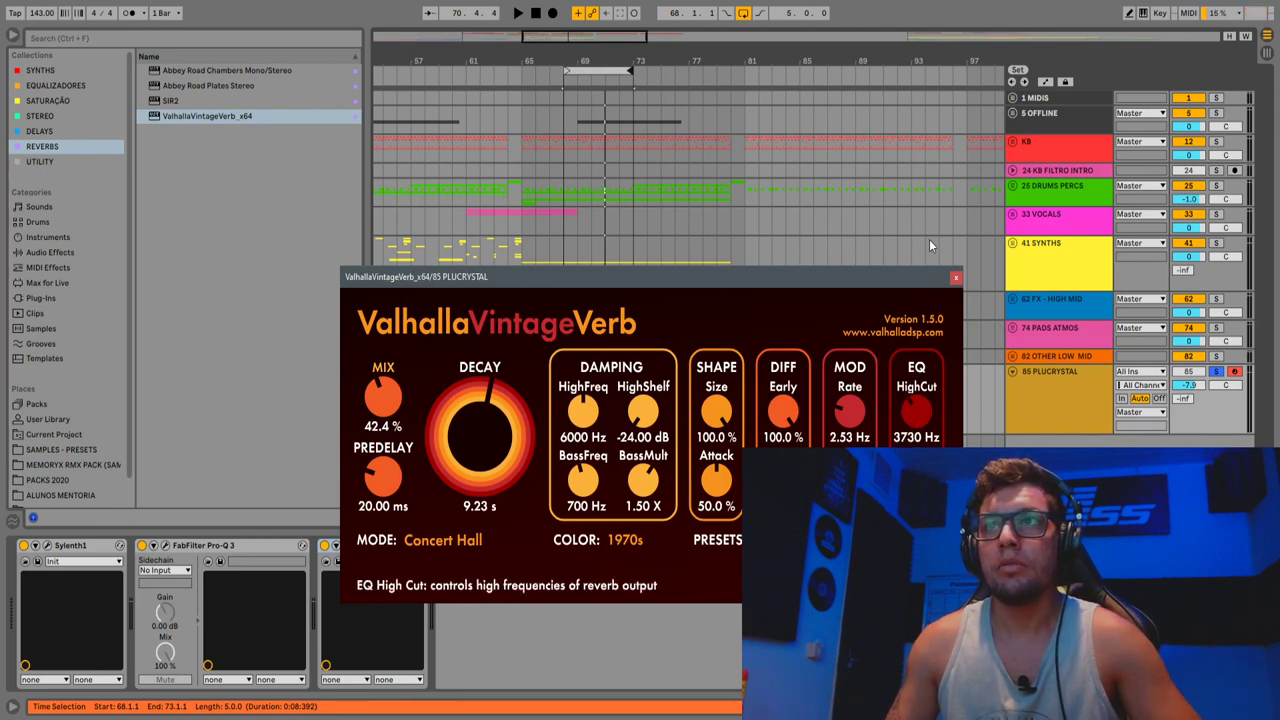
pyautogui.click(954, 278)
# Extend the arrangement loop to 17 bars, from bar 65 to bar 82, and play the two PLUCRYSTAL clips in solo.
pyautogui.moveTo(566, 71); pyautogui.dragTo(522, 71)
pyautogui.moveTo(630, 70); pyautogui.dragTo(757, 70)
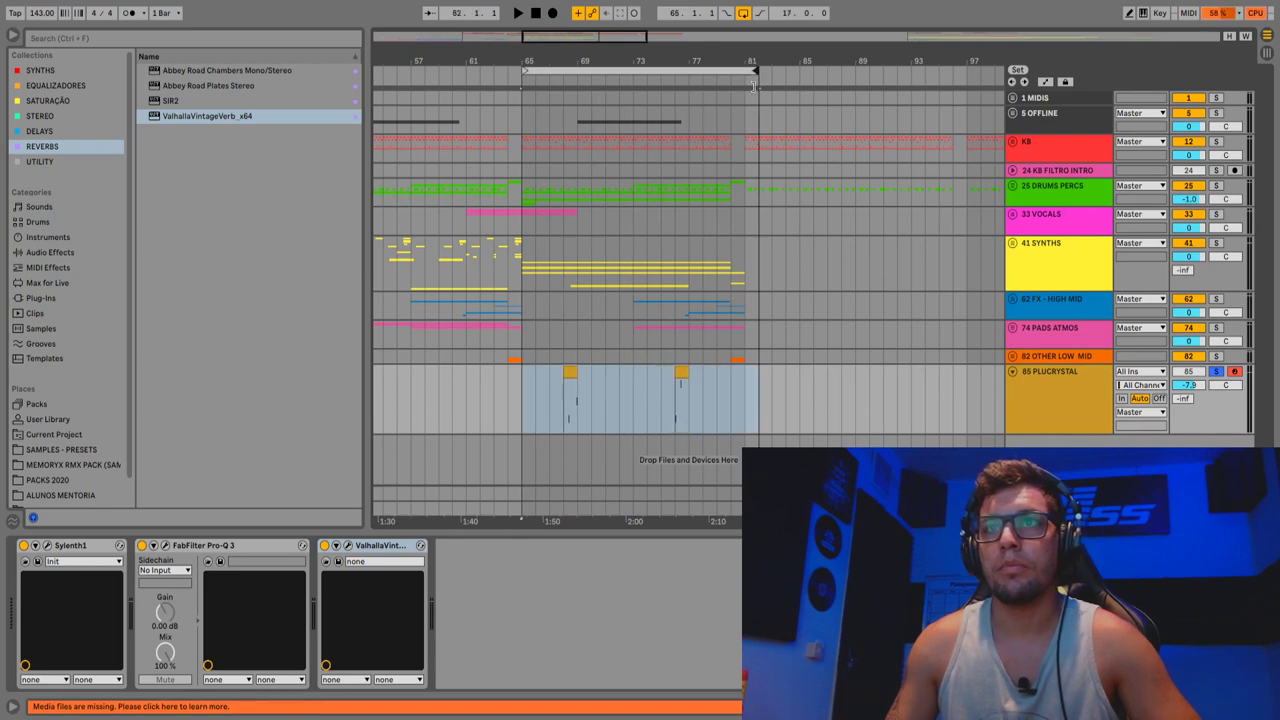
pyautogui.click(572, 373)
pyautogui.press('space')
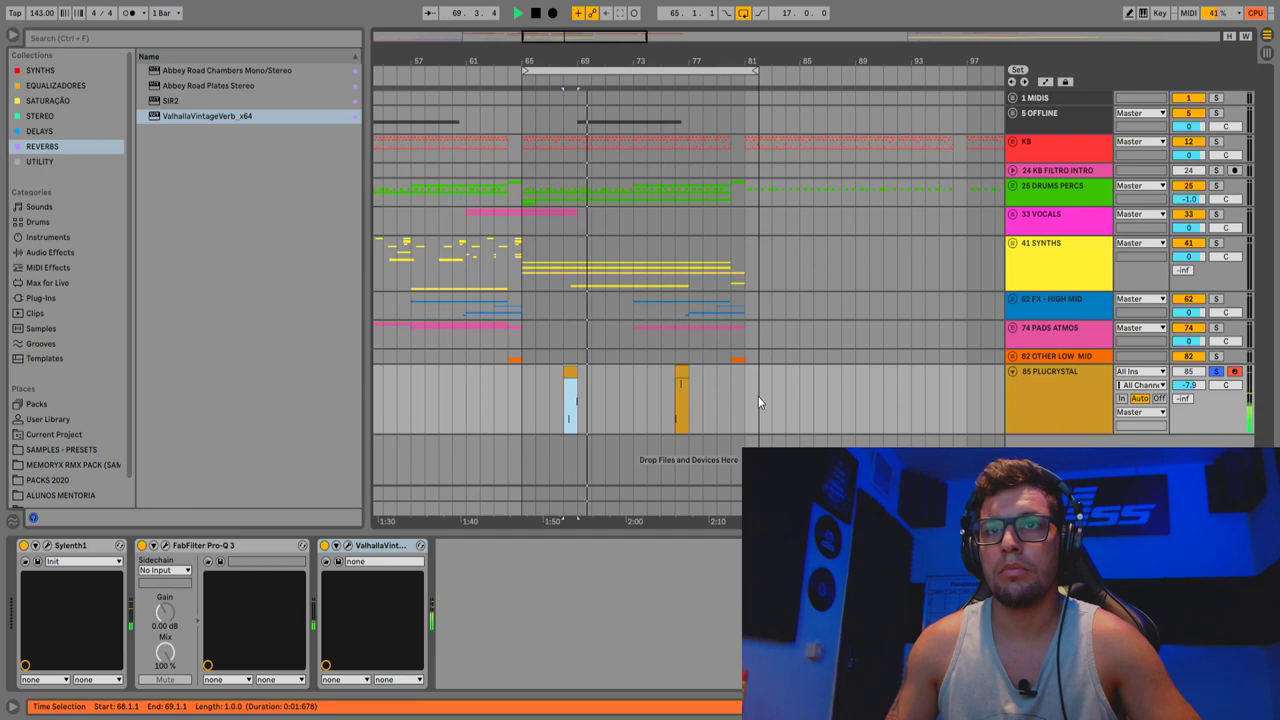
pyautogui.click(683, 372)
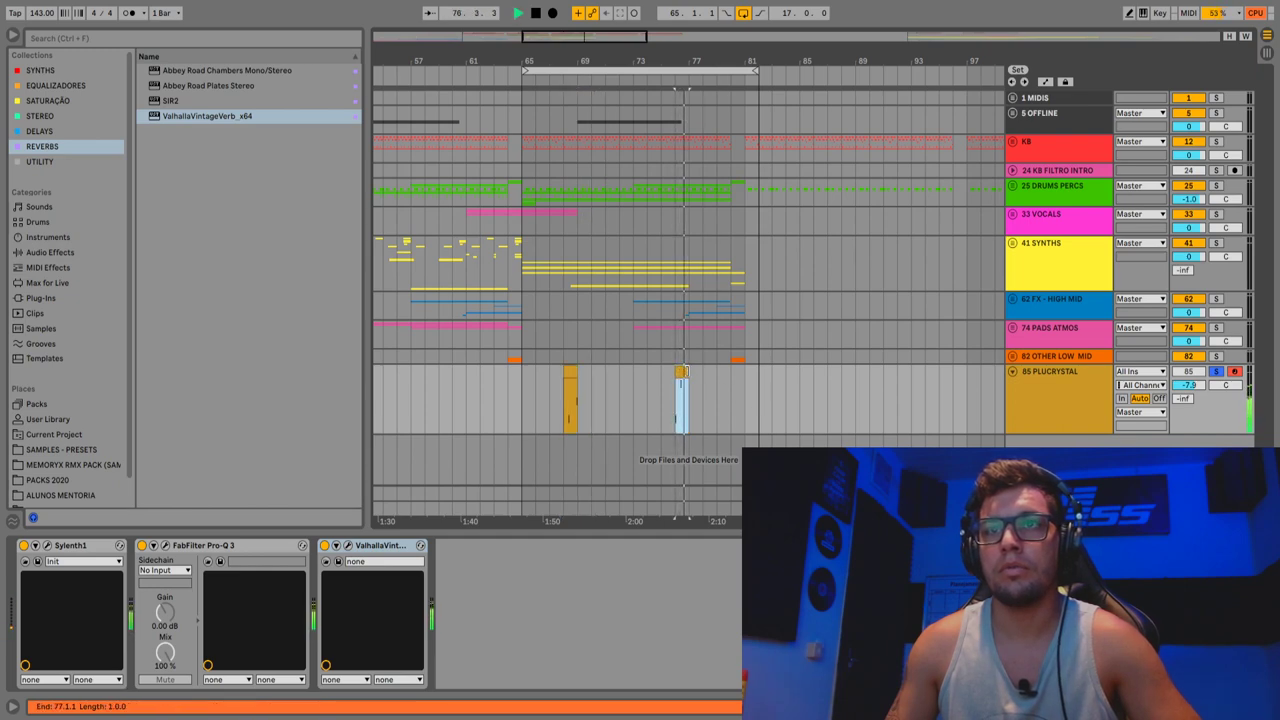
# Unsolo the PLUCRYSTAL track and lower its volume to -10.7 dB while playing the full mix from just before bar 65.
pyautogui.click(1217, 372)
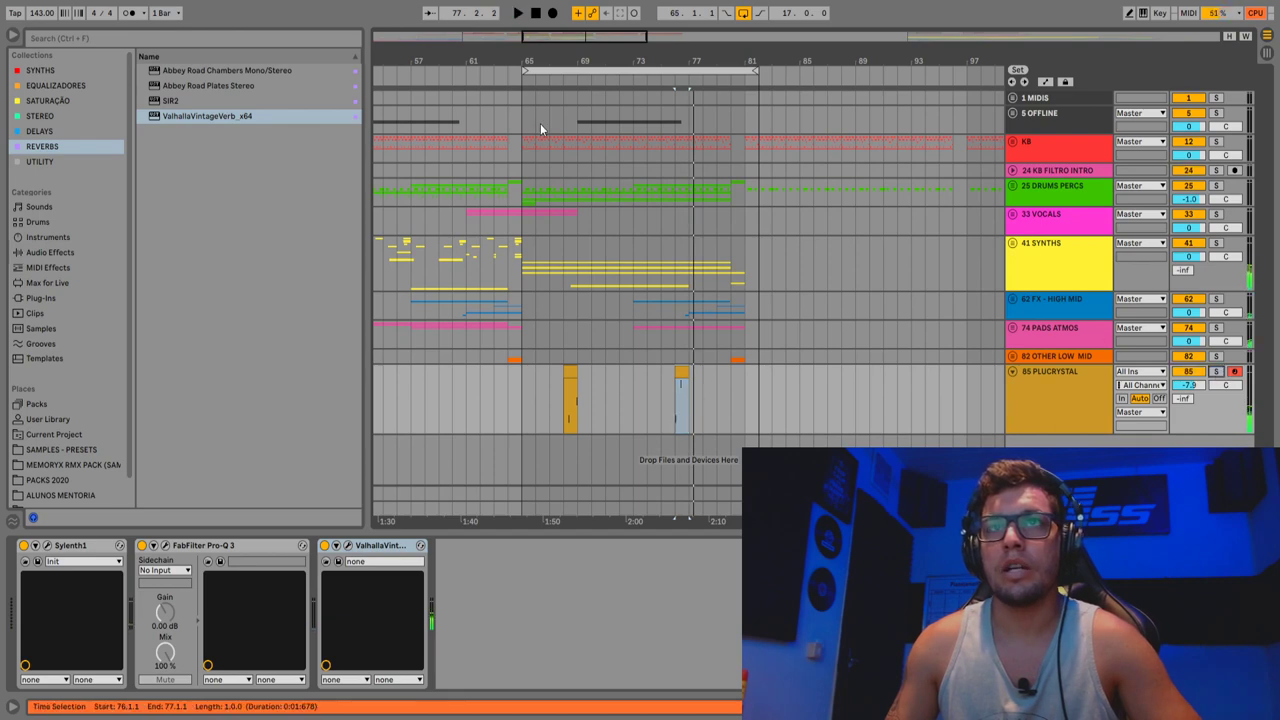
pyautogui.click(514, 80)
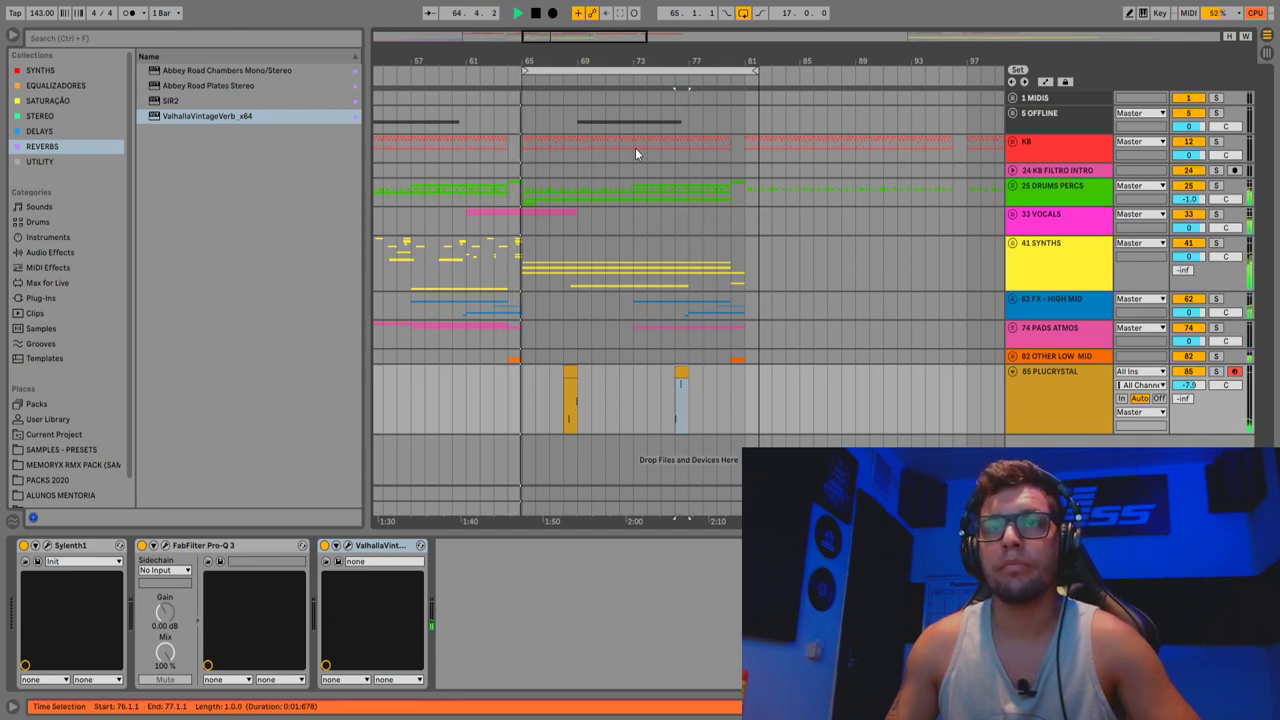
pyautogui.moveTo(1189, 385); pyautogui.dragTo(1189, 400)
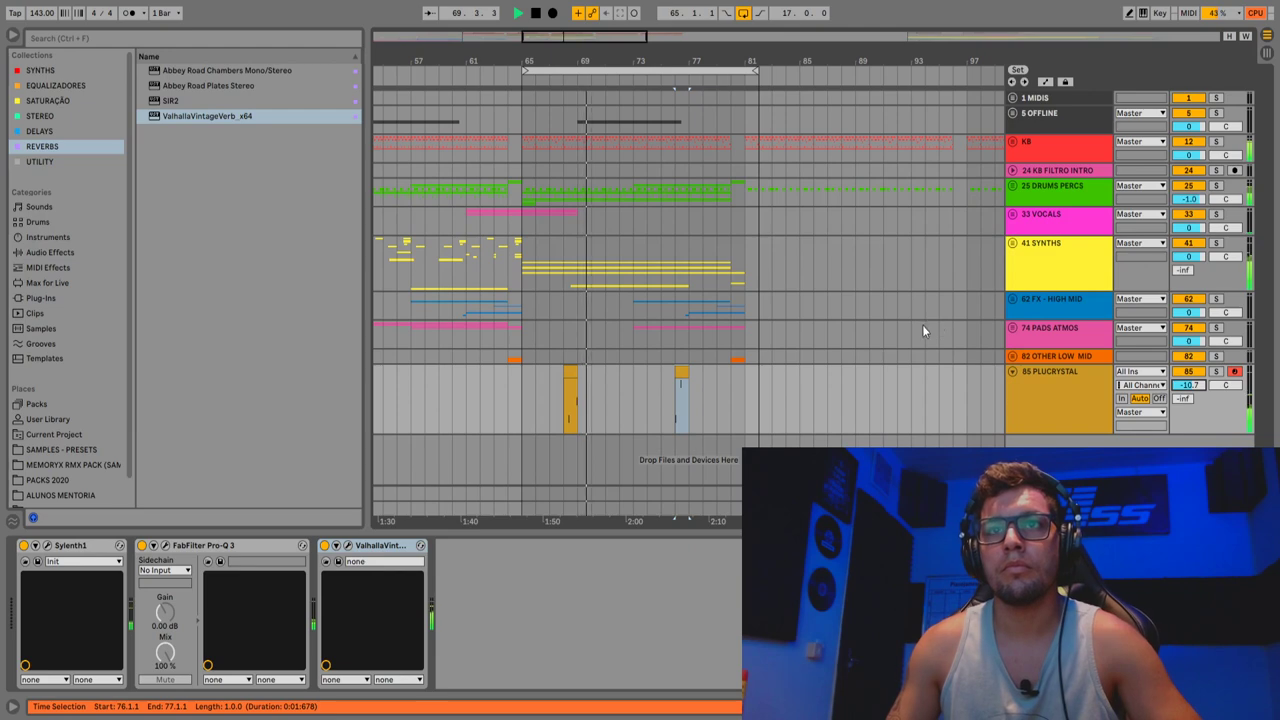
# Raise the mix of the PLUCRYSTAL track's ValhallaVintageVerb to 55.2% and close the plug-in window.
pyautogui.click(348, 545)
pyautogui.scroll(4, 392, 390)
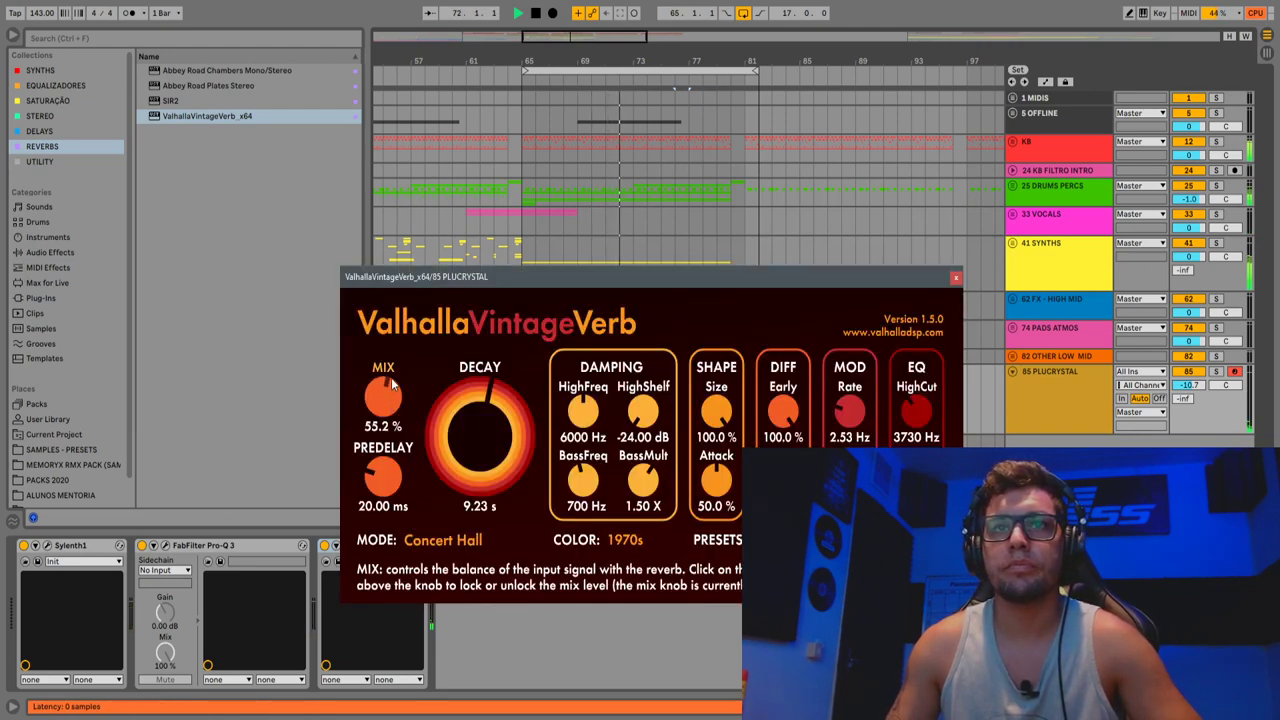
pyautogui.click(954, 278)
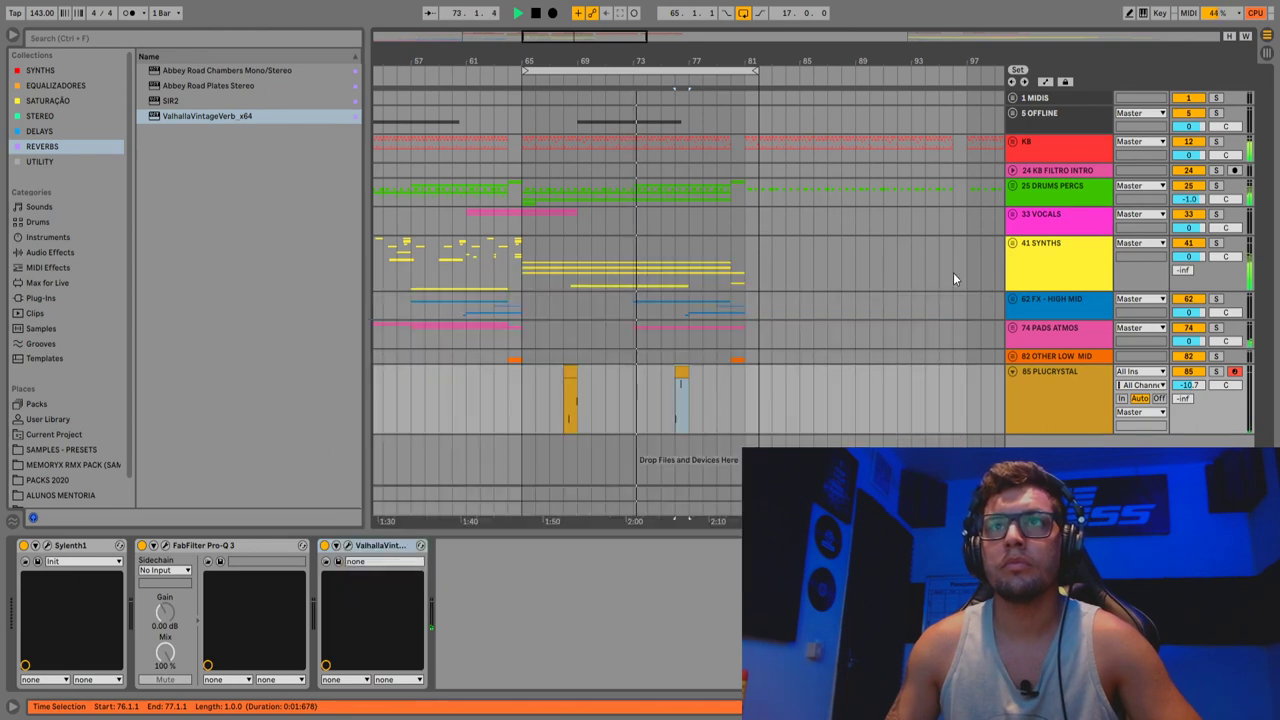